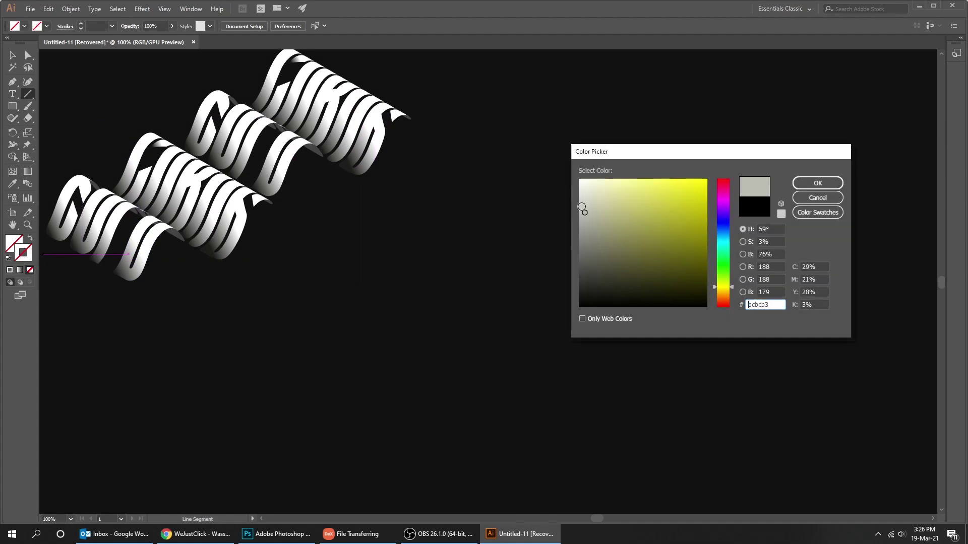
- Draw a long white horizontal line beside the ribbon text, nudged slightly up-left
click(576, 180)
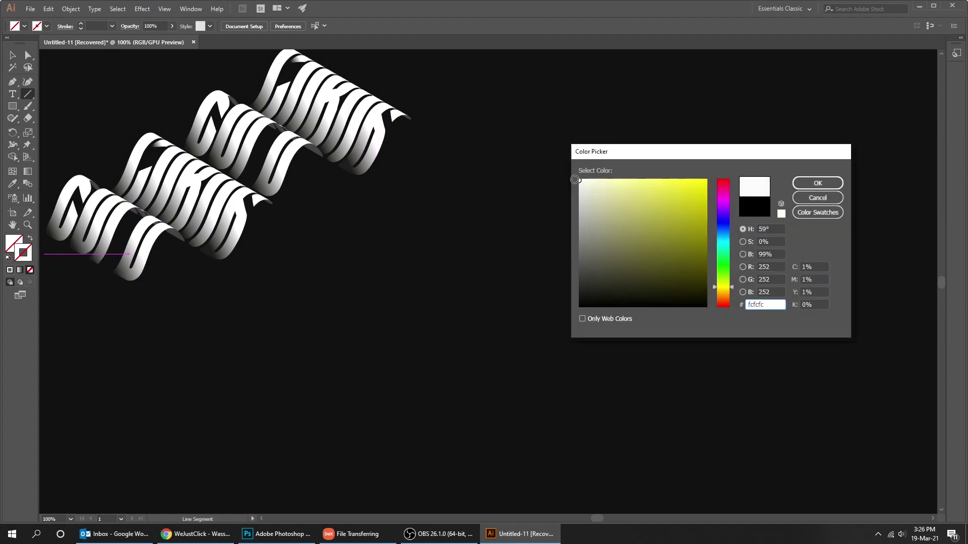
click(816, 183)
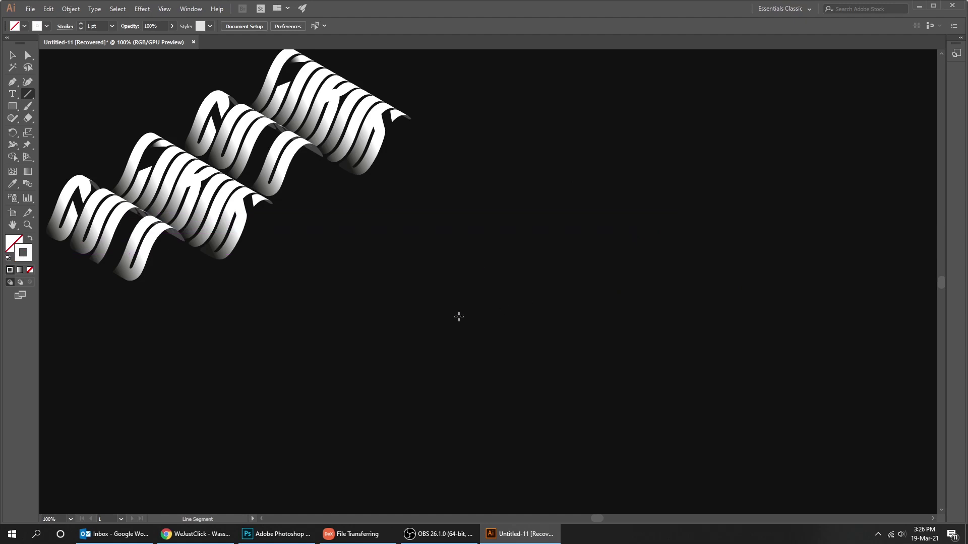
mouse_move(397, 110)
mouse_down()
mouse_move(394, 310)
mouse_move(791, 308)
mouse_up()
key(v)
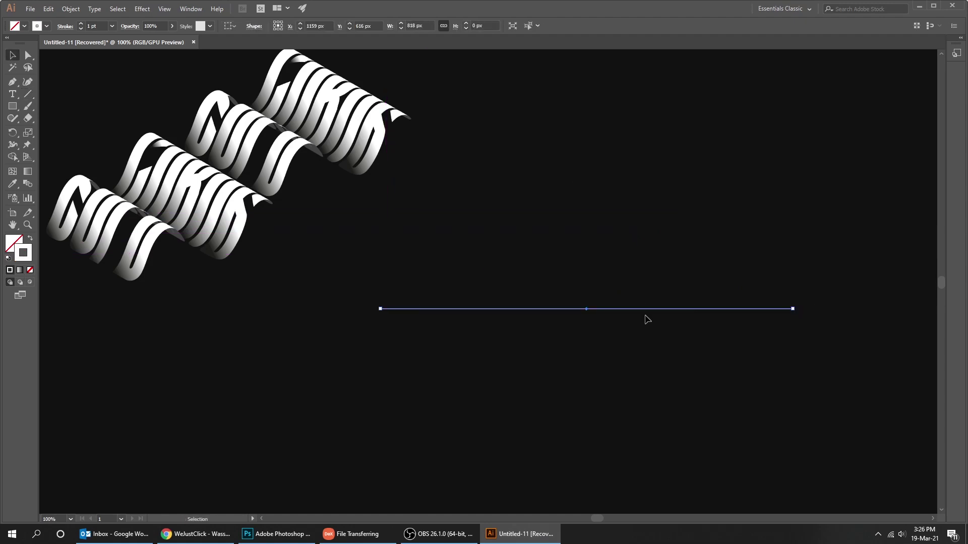
drag(639, 313, 599, 307)
click(143, 9)
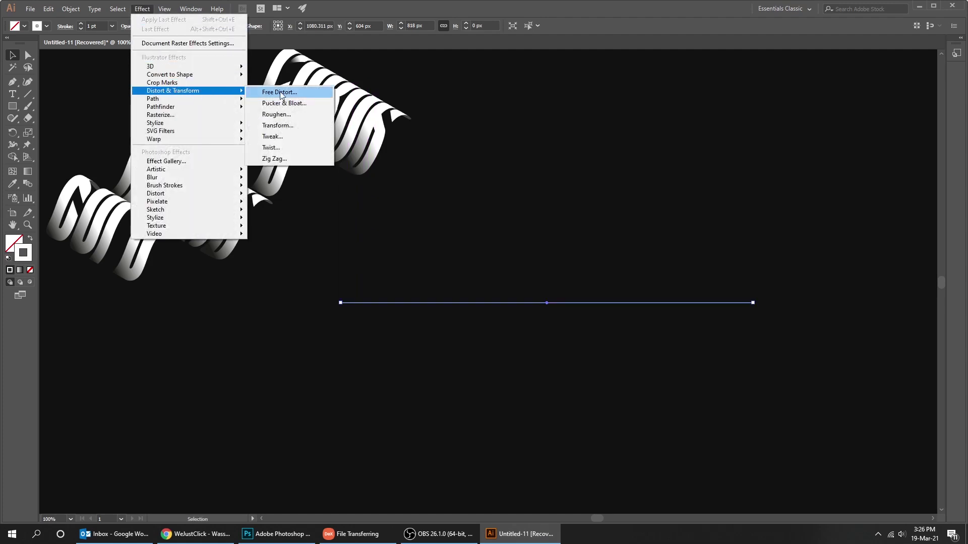
mouse_move(173, 90)
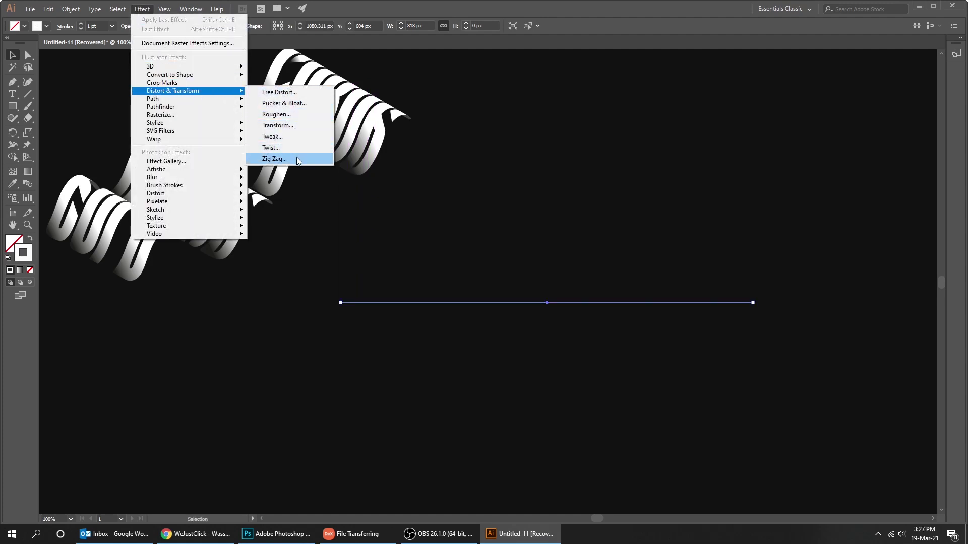
- Apply a smooth Zig Zag, 37 px size with 7 ridges, then shift the wave lower
click(297, 160)
click(110, 294)
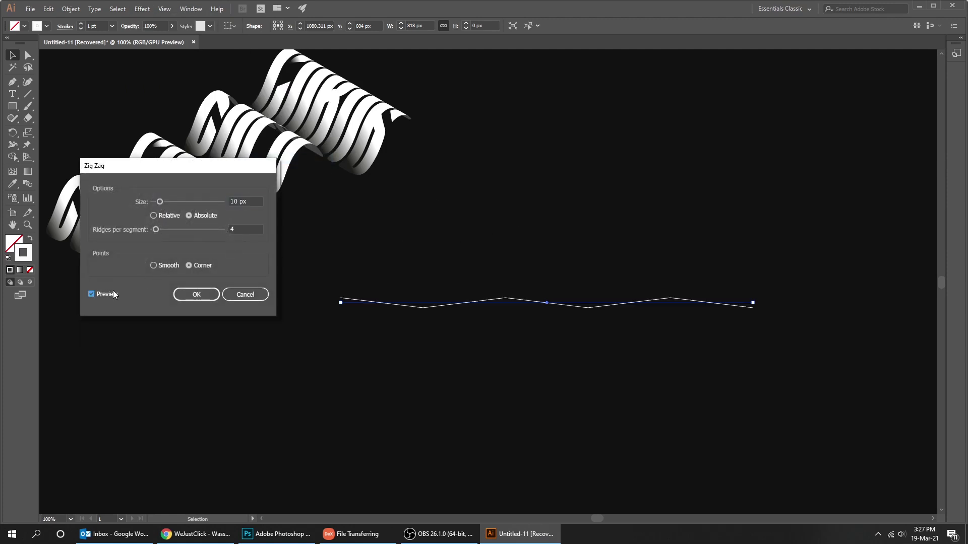
click(155, 266)
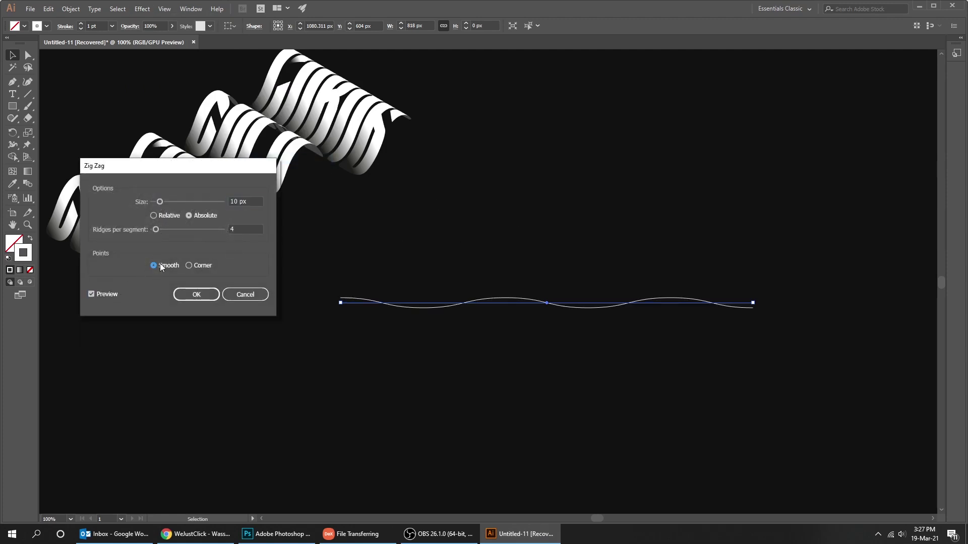
drag(162, 199, 177, 200)
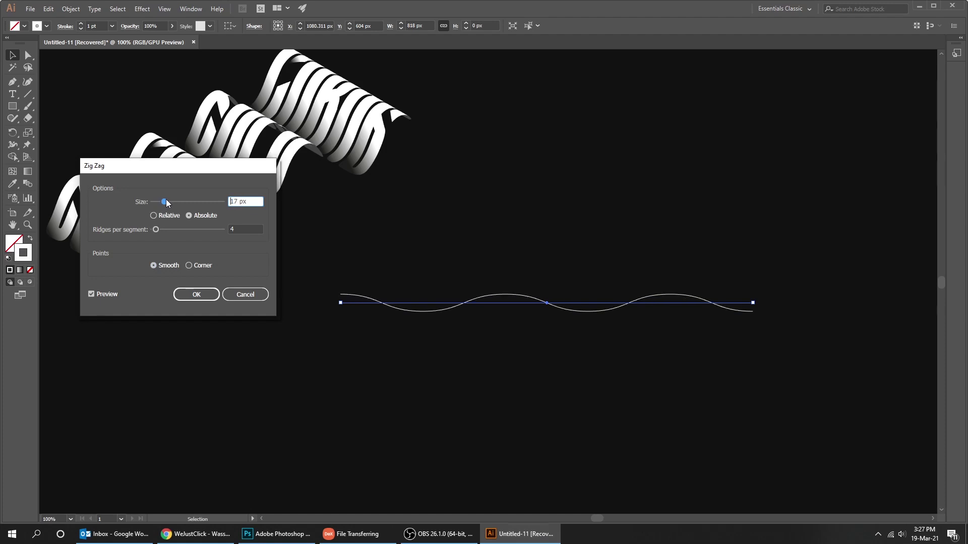
drag(178, 200, 159, 229)
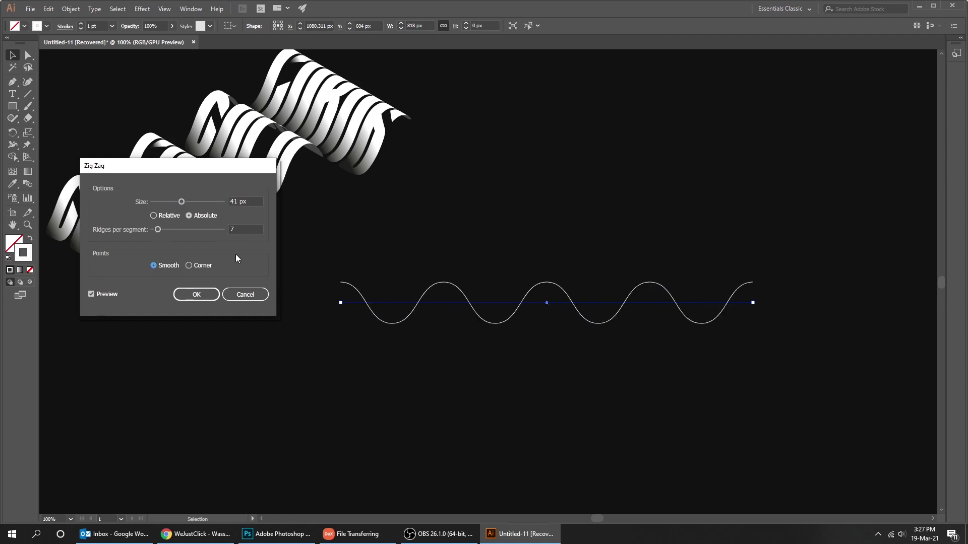
double_click(248, 199)
text(3)
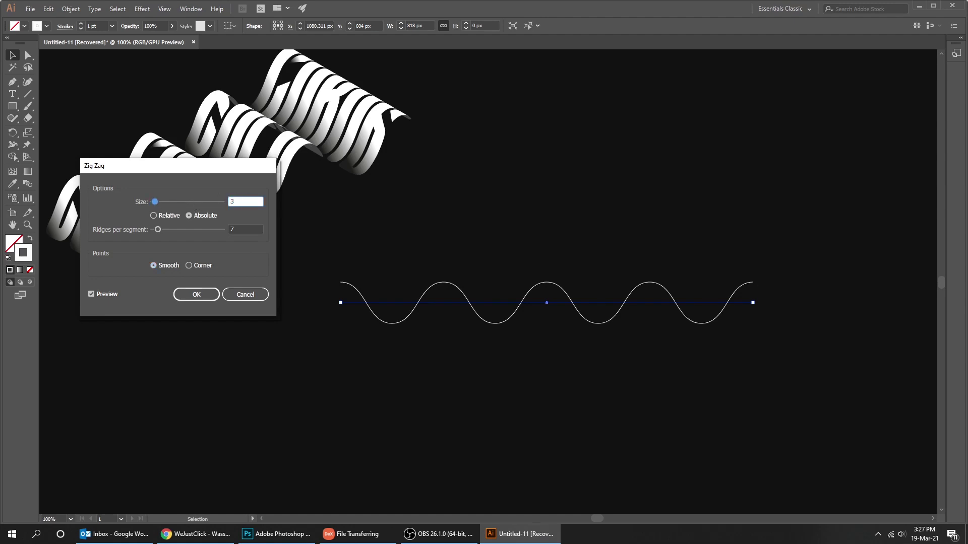
text(7)
key(Tab)
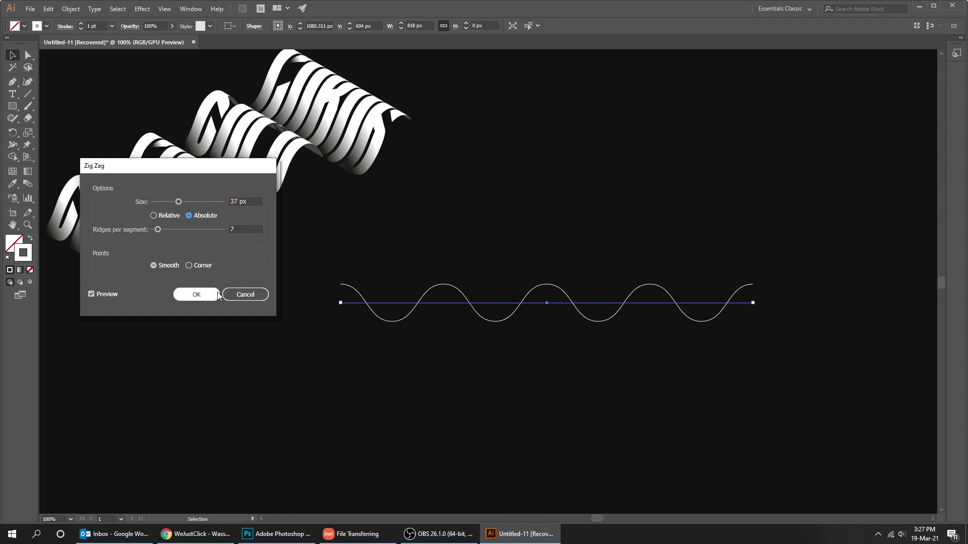
click(196, 294)
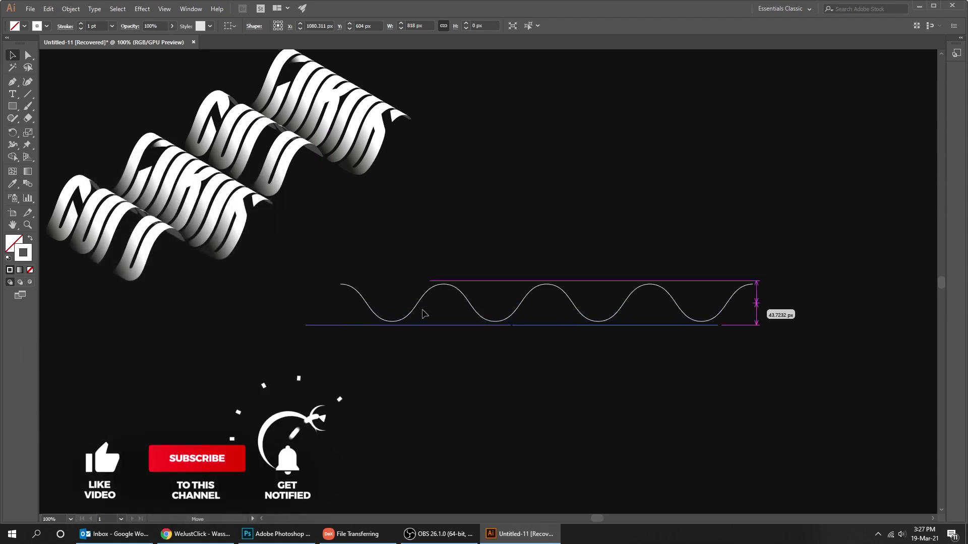
drag(423, 310, 389, 332)
click(489, 255)
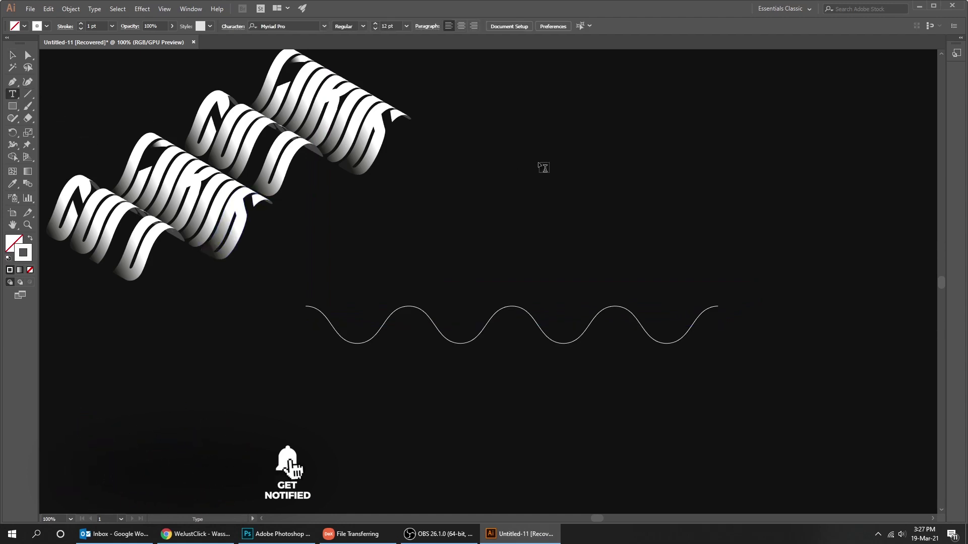
- Add two-line 'FOLD CURVE' text above the wave and fill it near-white
click(497, 144)
key(Escape)
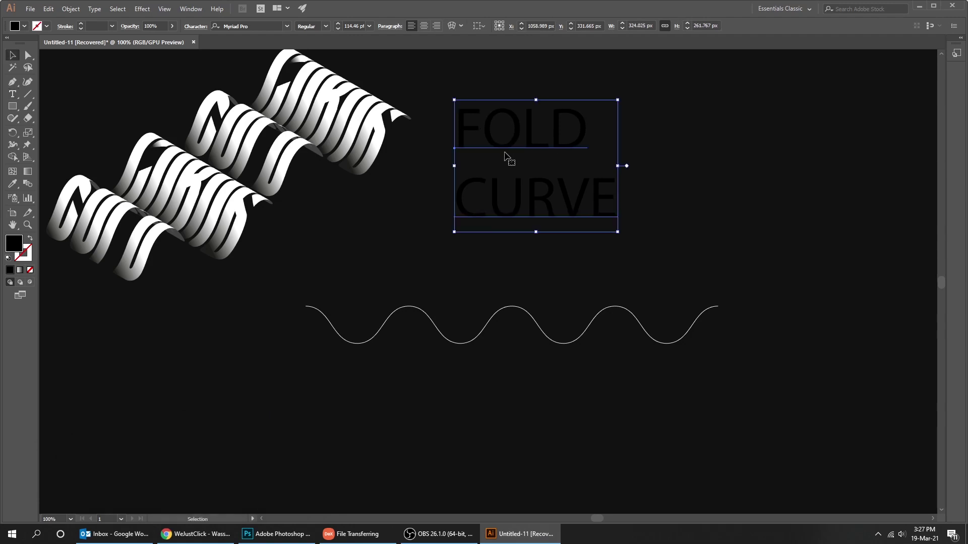
double_click(15, 246)
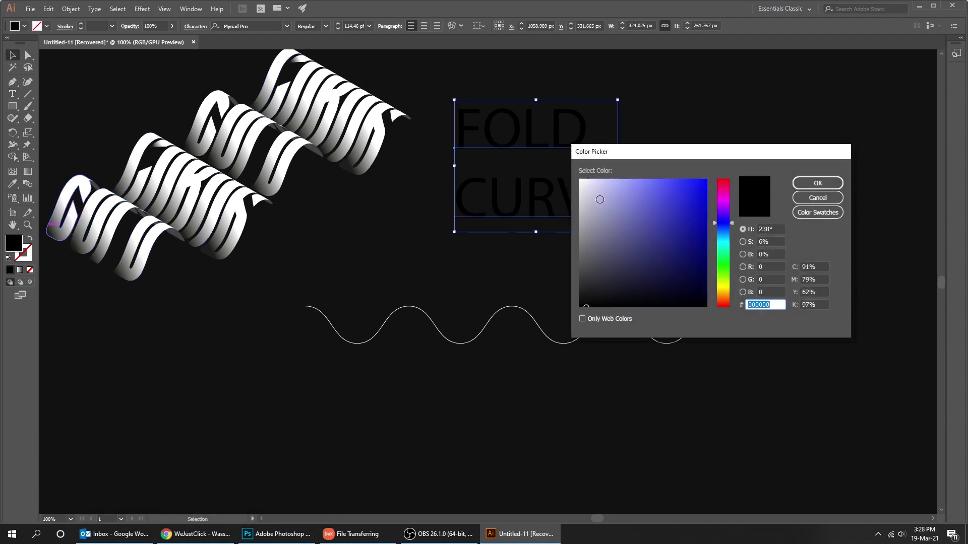
drag(599, 198, 571, 184)
click(816, 183)
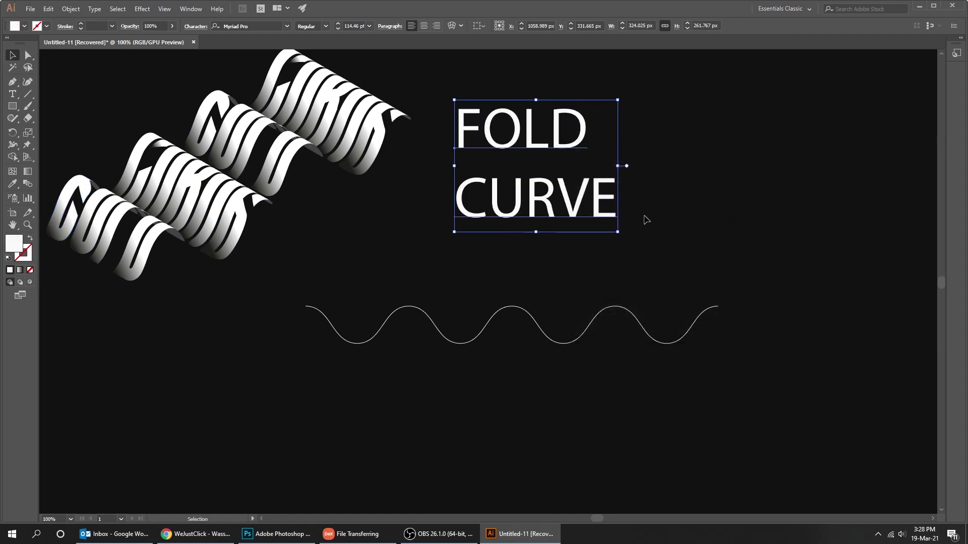
- Bring up the Character panel beside the text and start a font search
key(a)
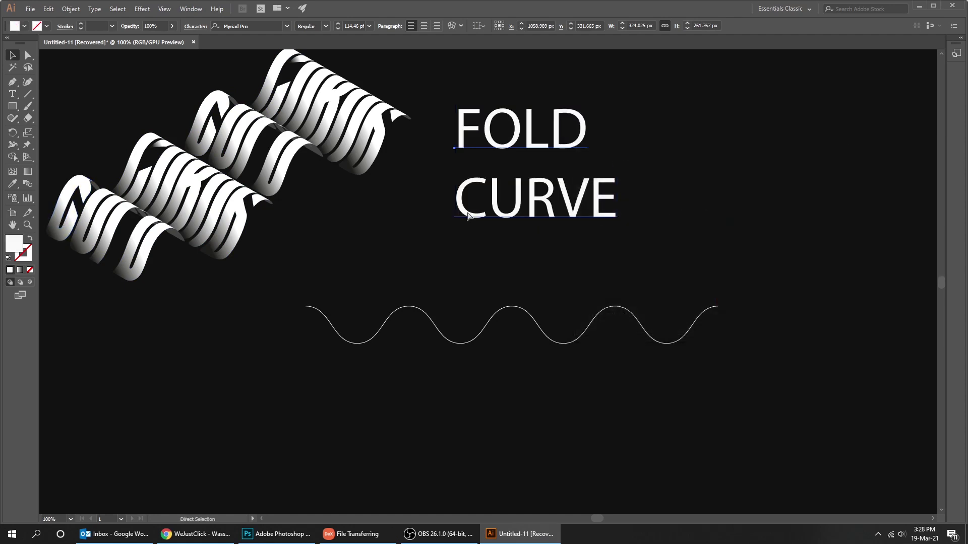
key(ctrl+t)
key(v)
drag(616, 110, 769, 106)
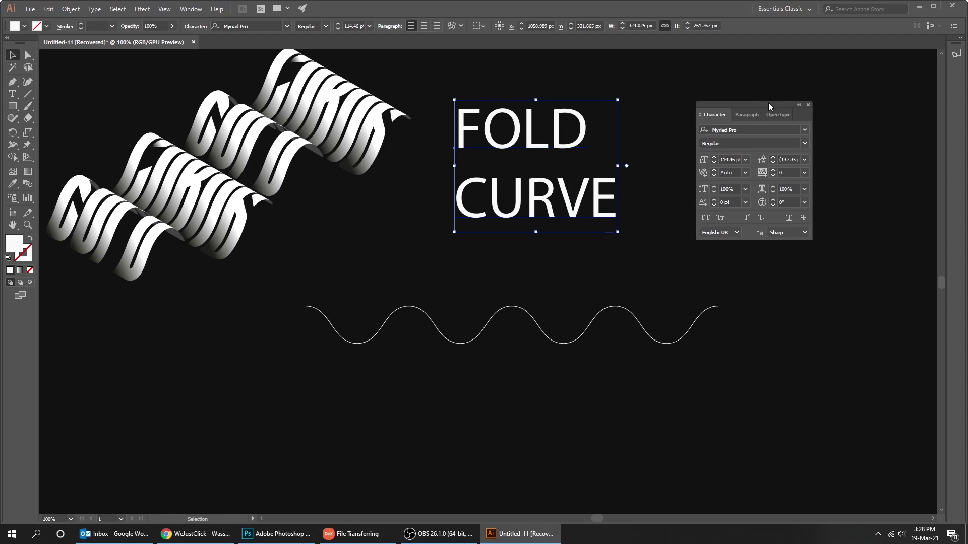
click(754, 131)
text(O)
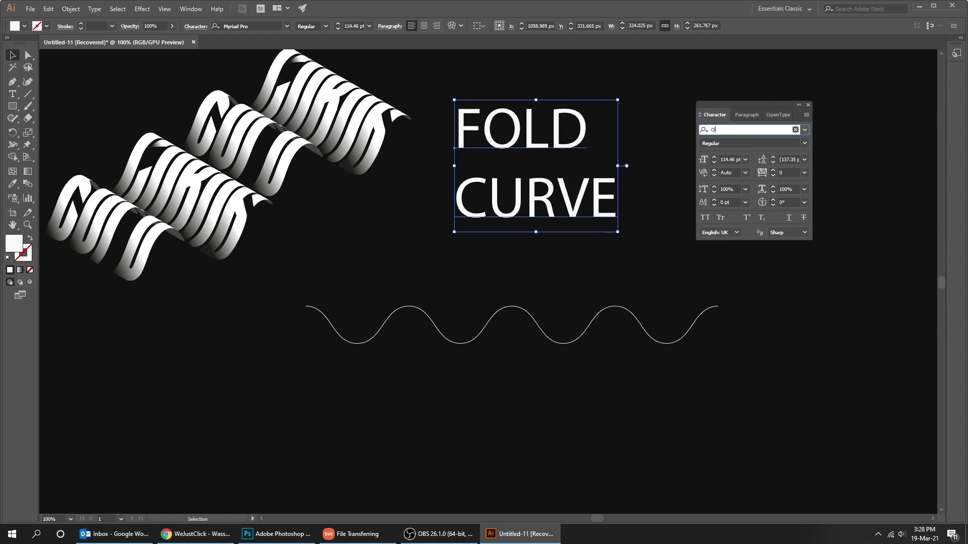
text(k)
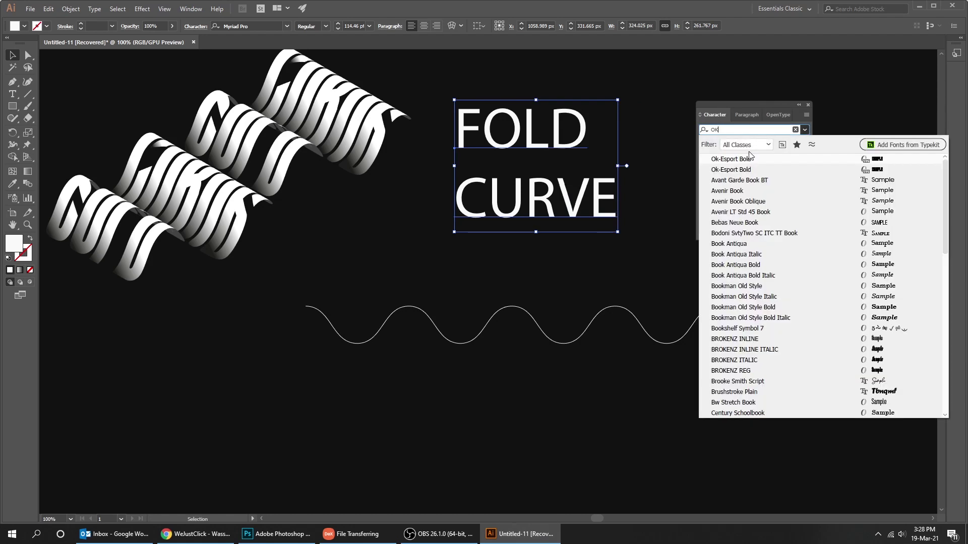
- Set FOLD CURVE in Ok-Esport Bold, 131 pt with tighter leading, scaled to about 208 pt
click(750, 156)
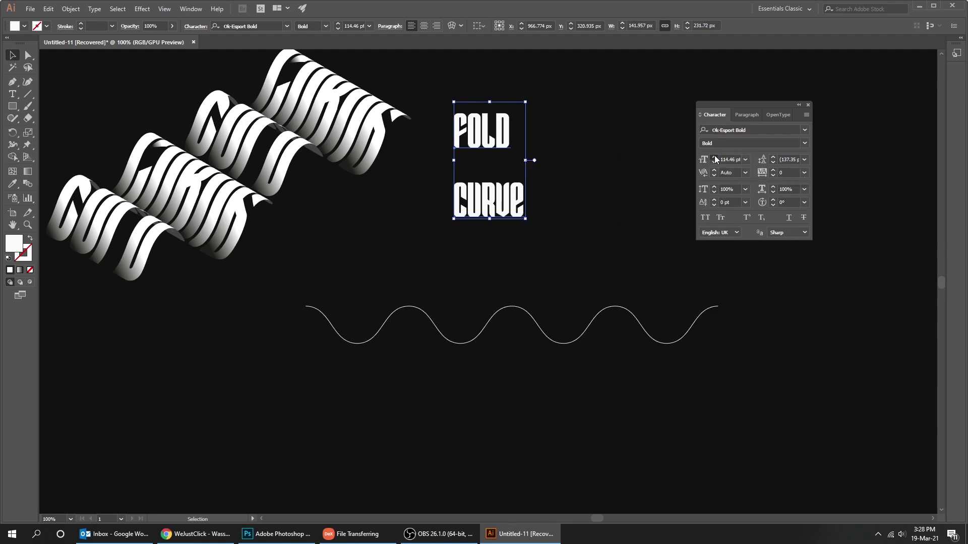
click(714, 155)
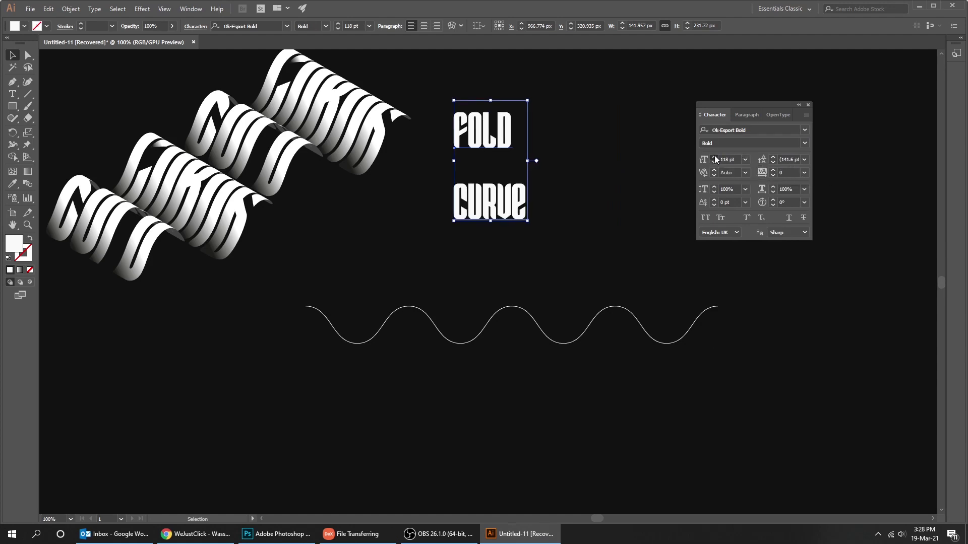
click(773, 160)
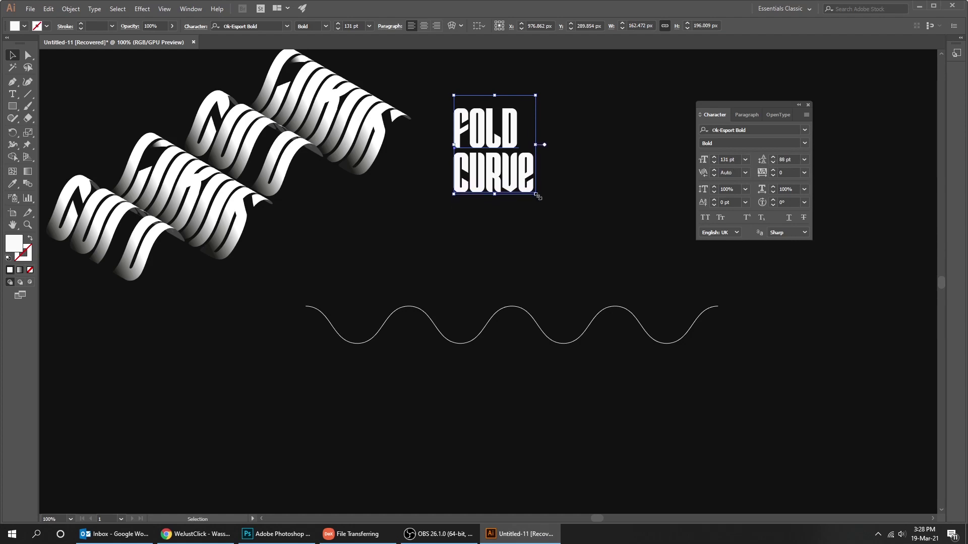
drag(536, 195, 582, 255)
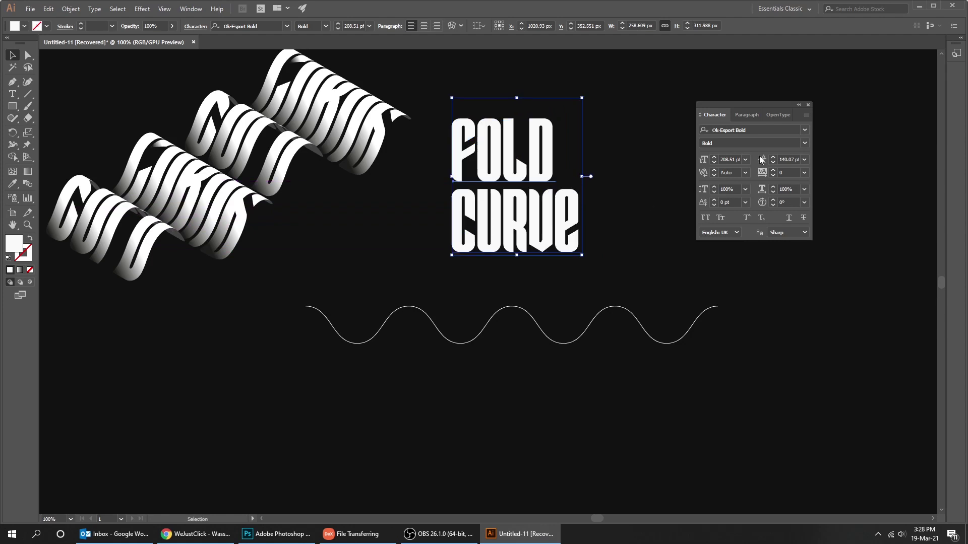
click(809, 106)
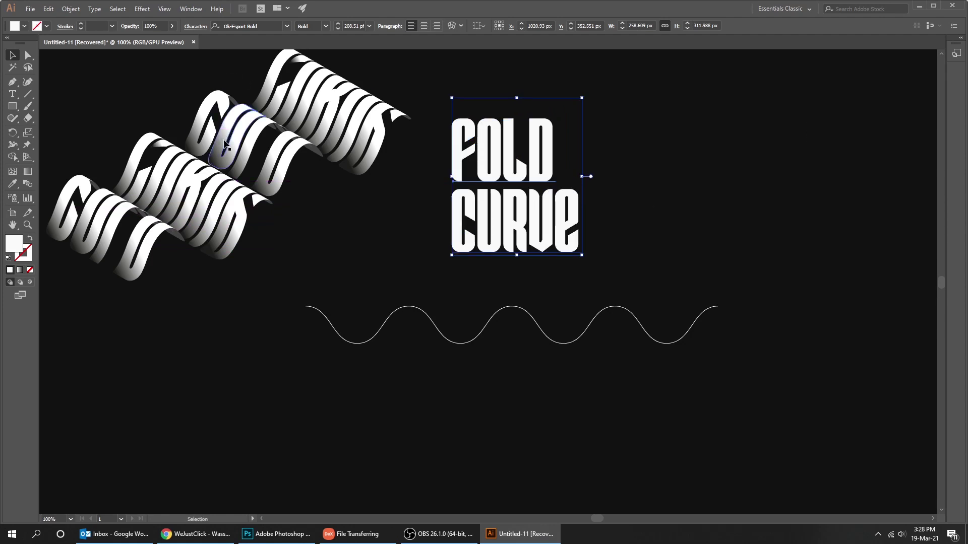
- Move the old 3D ribbon lettering up-left off the artboard
key(ctrl+minus)
drag(302, 253, 141, 99)
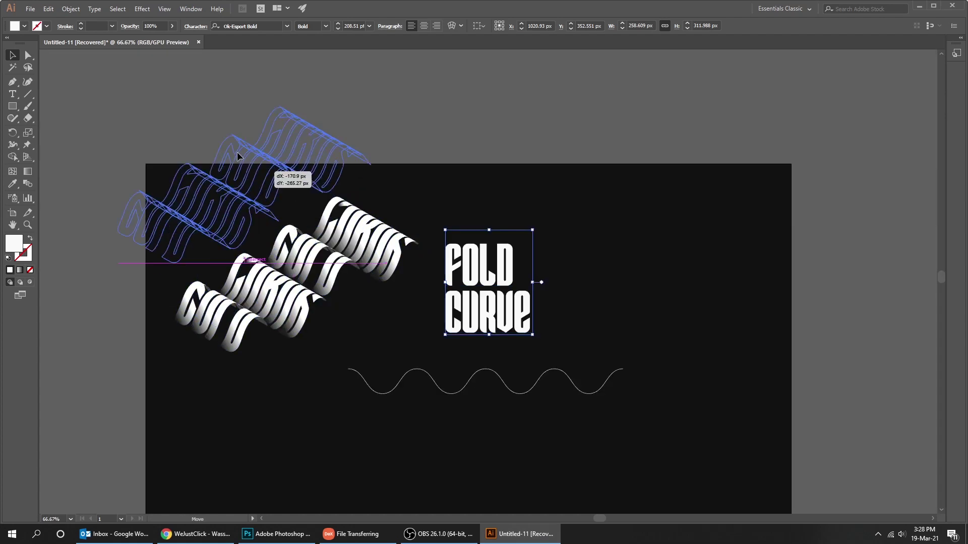
scroll(349, 229, right, 2)
key(ctrl+plus)
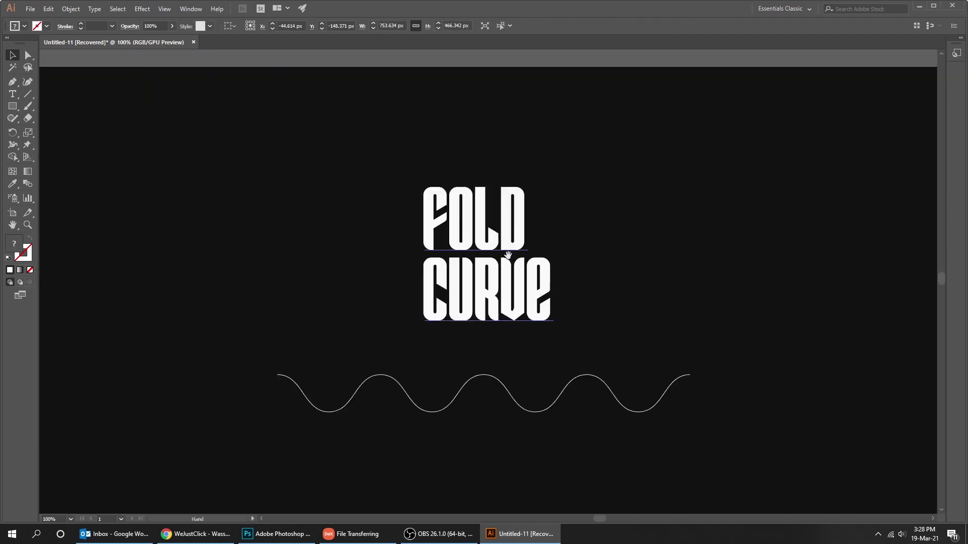
scroll(452, 256, right, 1)
- Save the FOLD CURVE text as a new symbol named FOLD
click(452, 257)
click(190, 9)
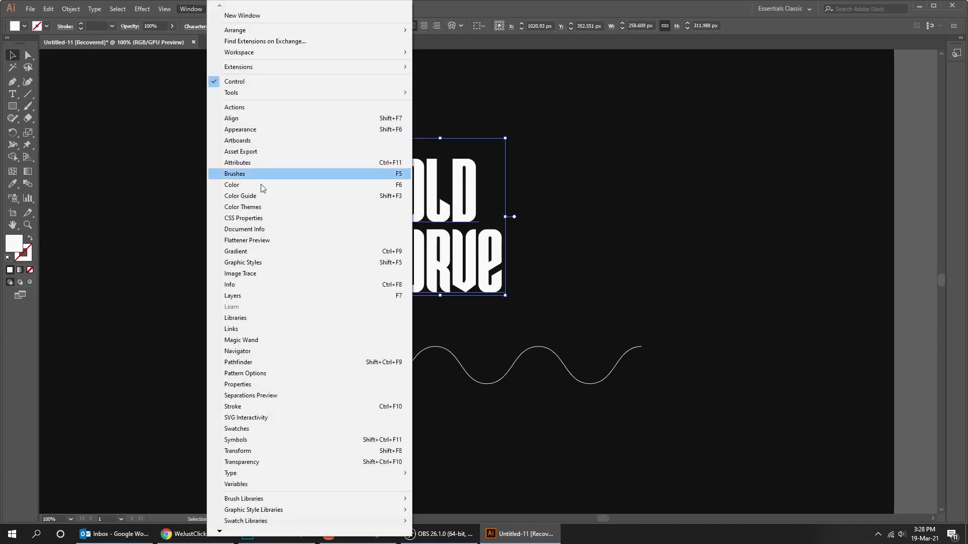
click(285, 439)
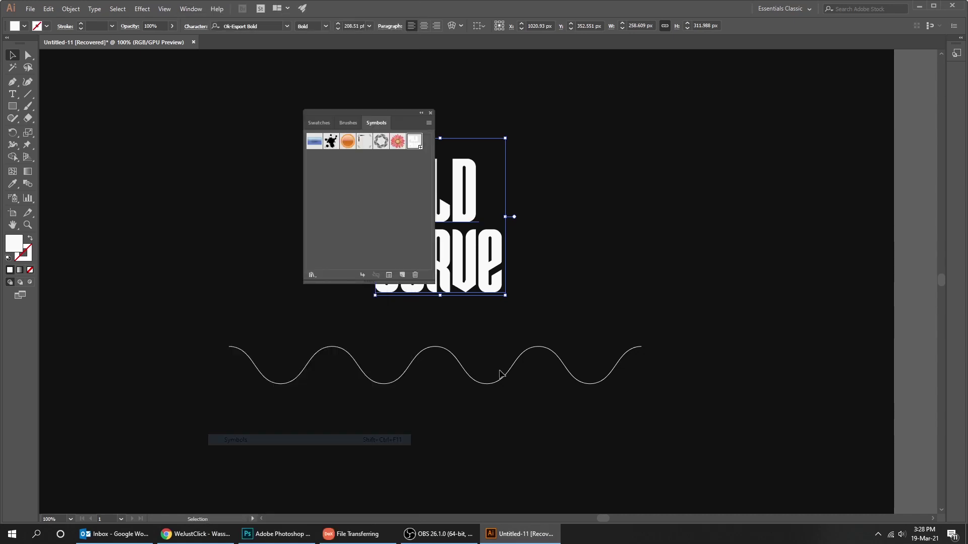
drag(346, 113, 684, 84)
drag(458, 261, 711, 183)
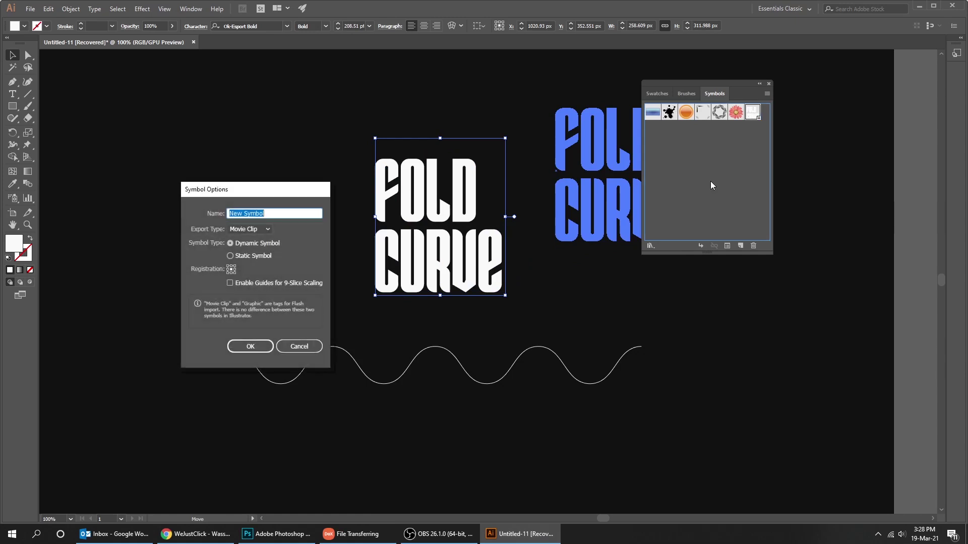
text(FOLD)
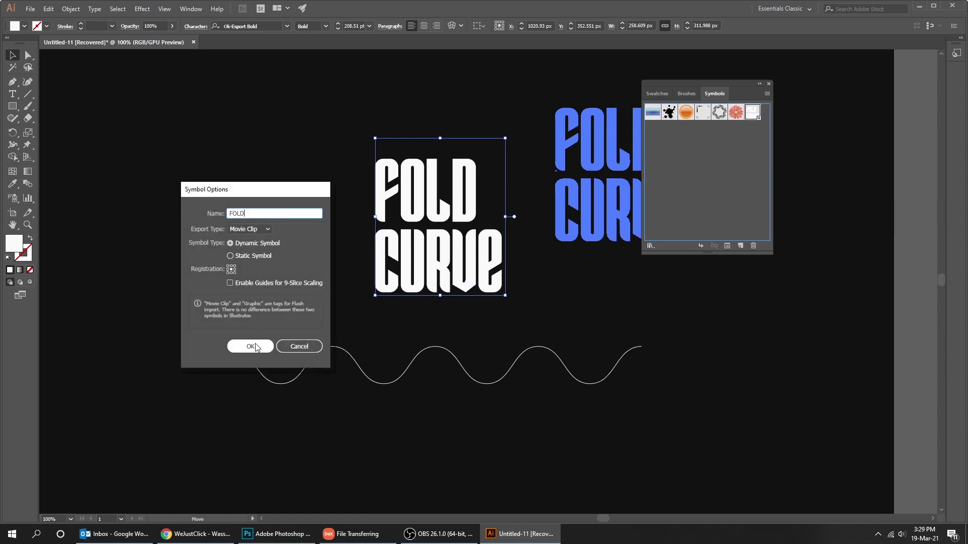
click(252, 347)
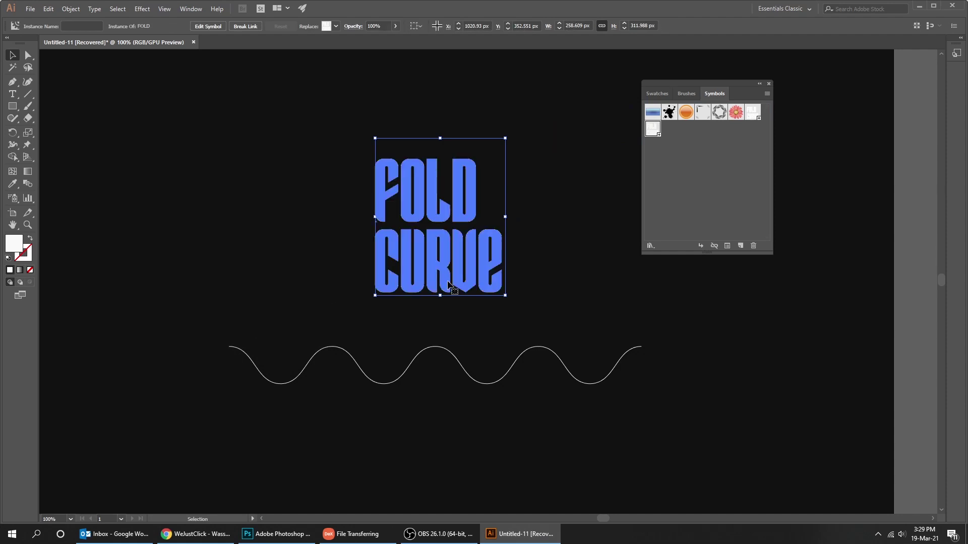
- Drag the FOLD symbol instance to the artboard's left edge, leaving the wave clear
key(ctrl+minus)
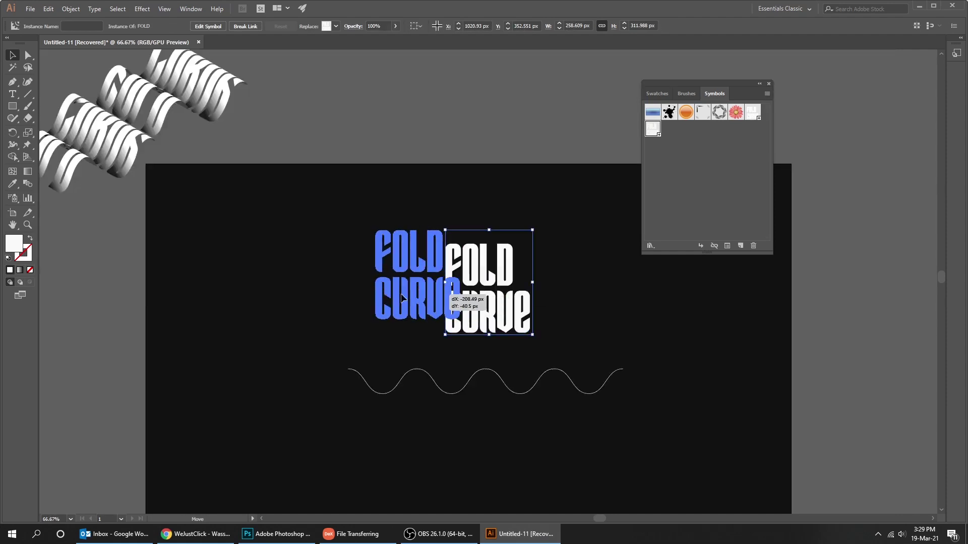
drag(453, 279, 53, 302)
drag(527, 351, 456, 276)
key(ctrl+plus)
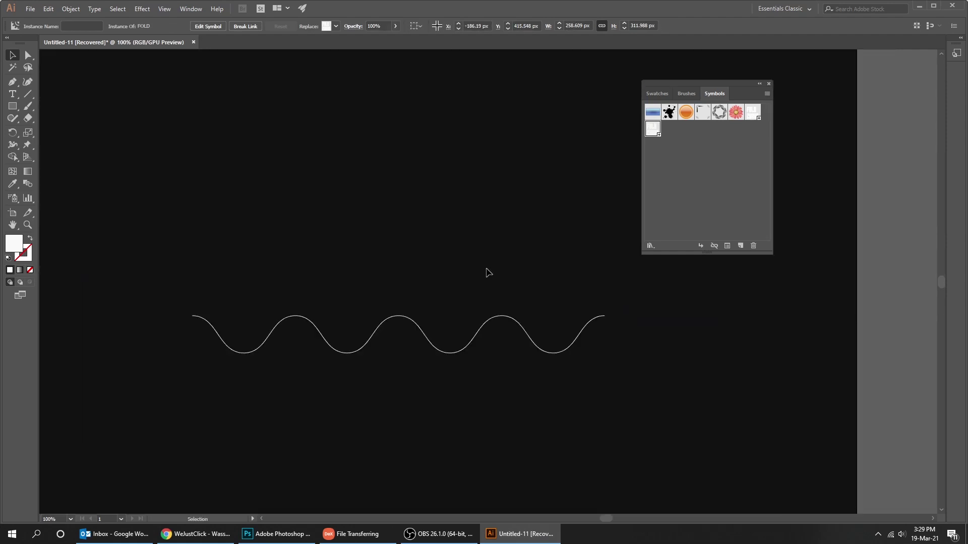
- Rotate the wavy line 180° so it lies level but upside down
click(417, 331)
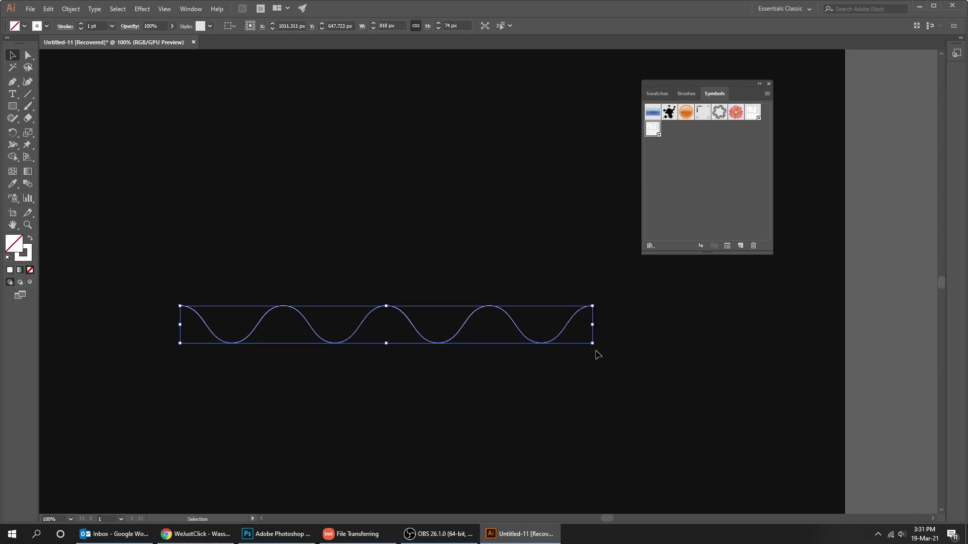
drag(597, 350, 235, 292)
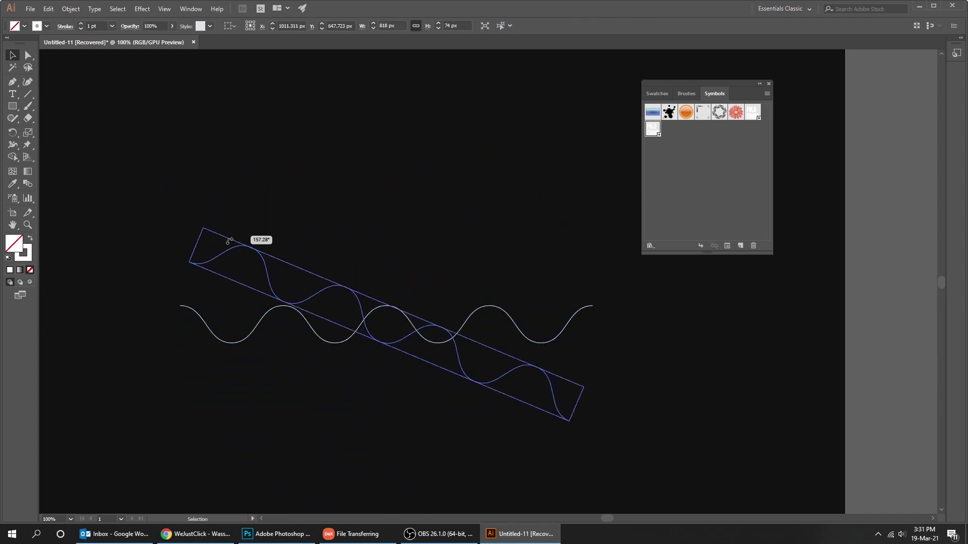
drag(234, 291, 235, 306)
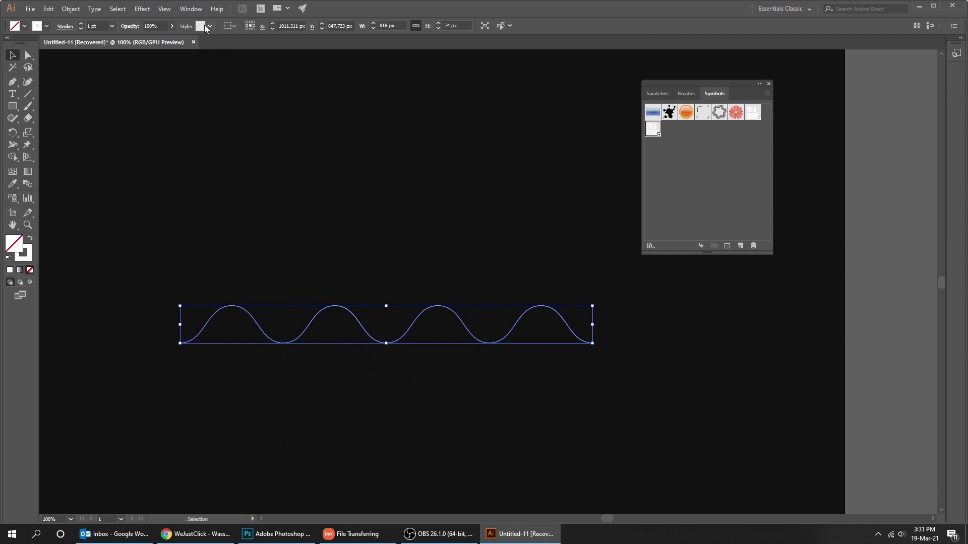
click(143, 9)
mouse_move(189, 66)
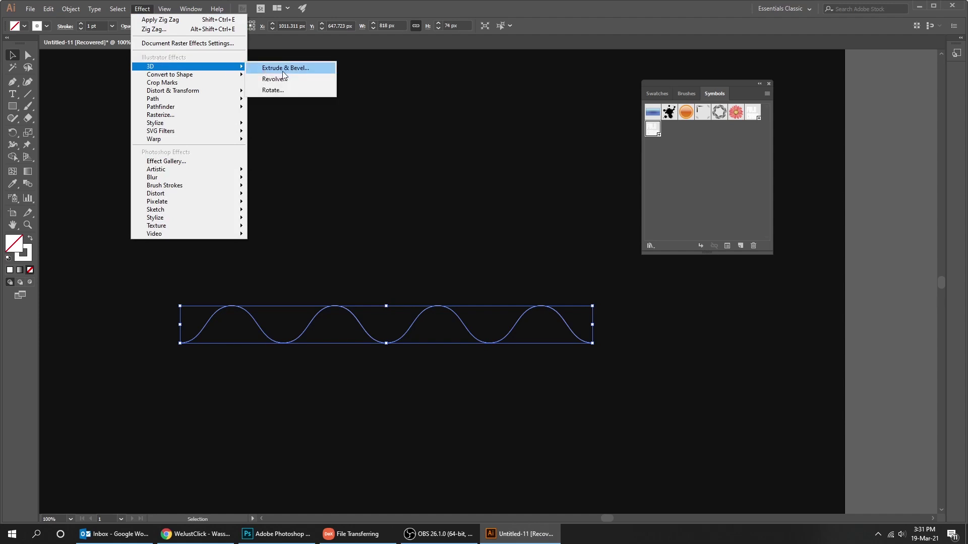
- Extrude the wave in 3D at Isometric Right, 245 pt deep, with Preview on
click(282, 69)
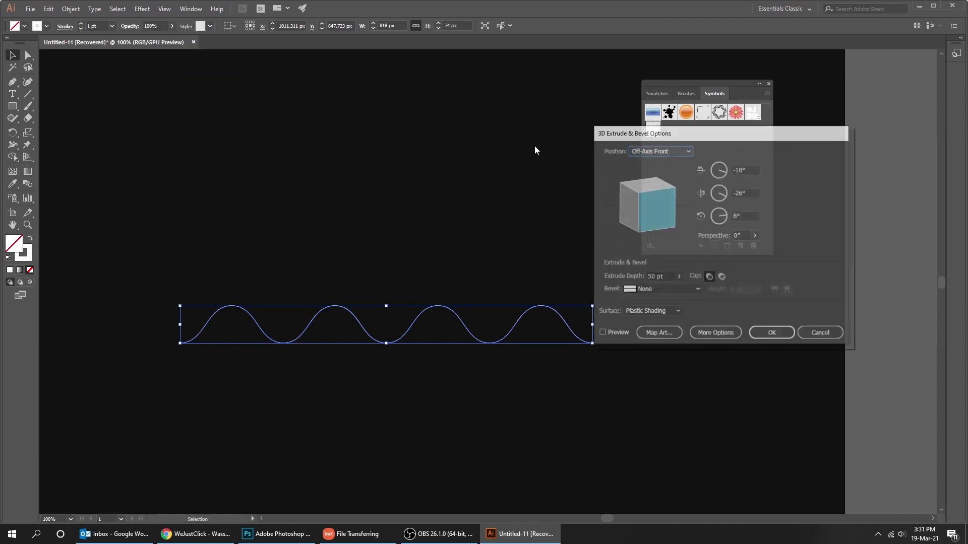
click(676, 151)
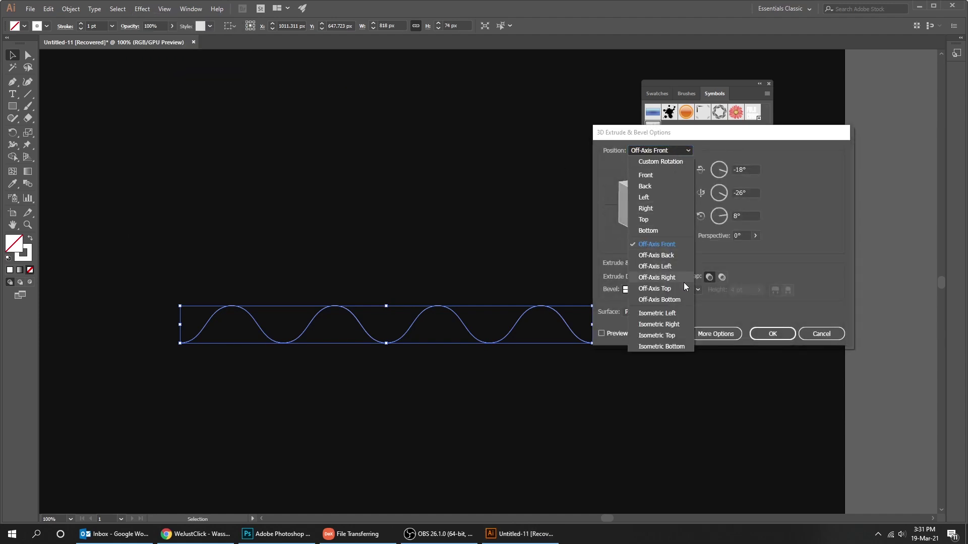
click(687, 322)
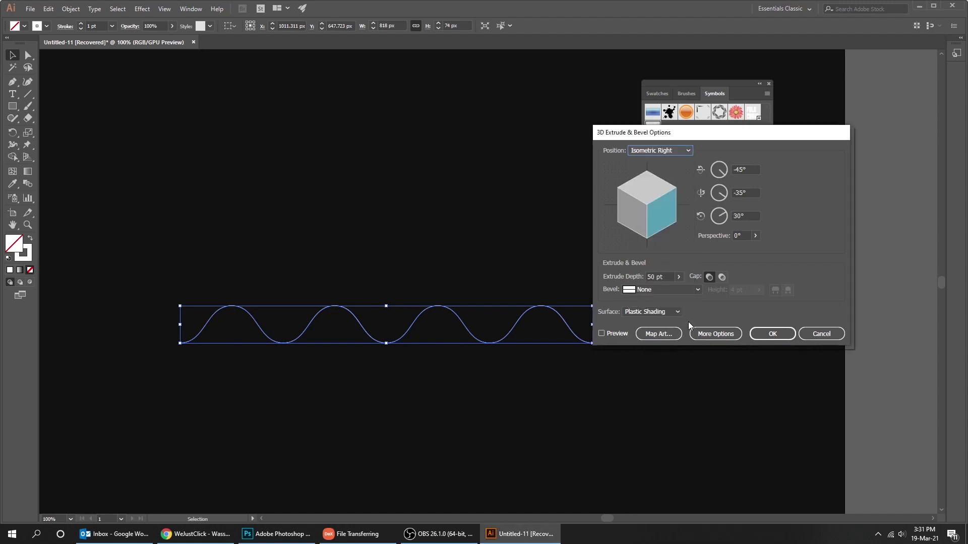
click(601, 333)
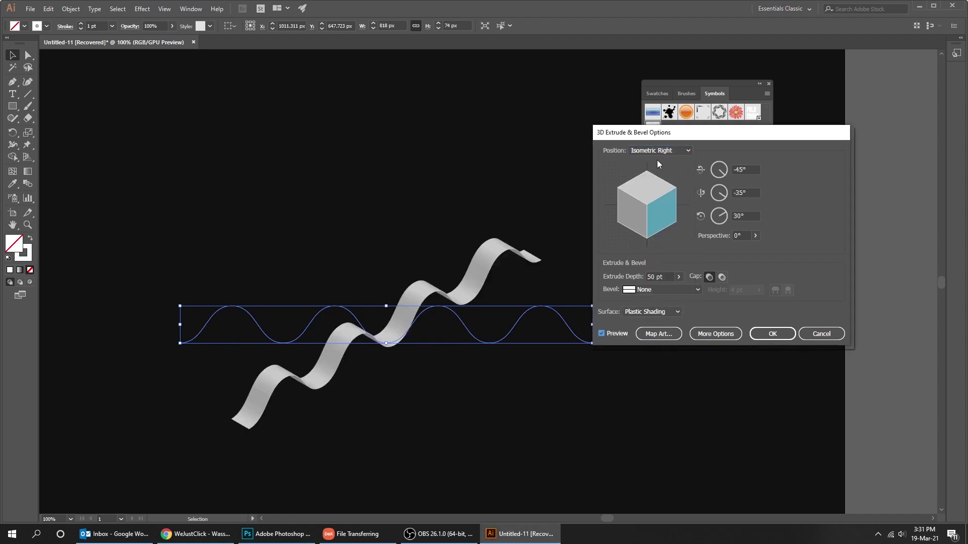
click(679, 277)
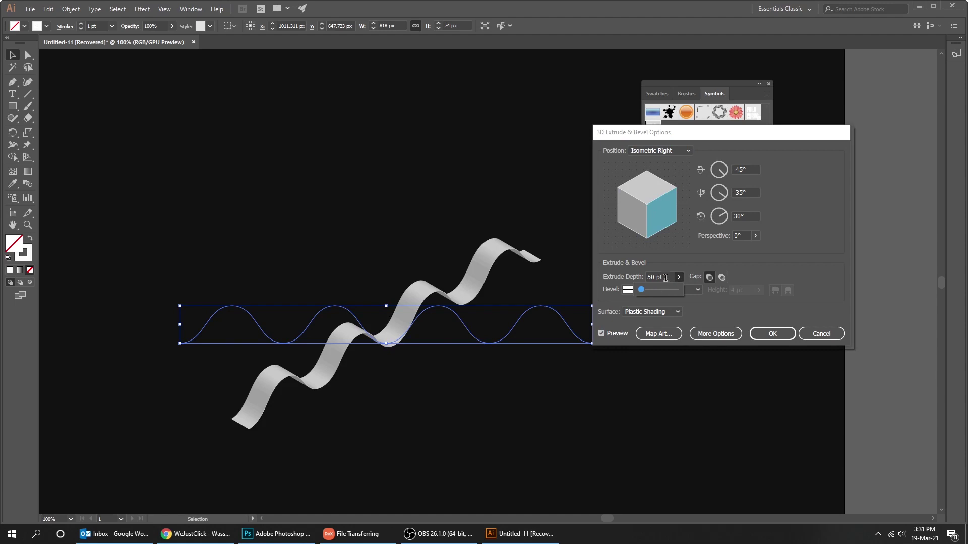
drag(666, 277, 637, 278)
text(245)
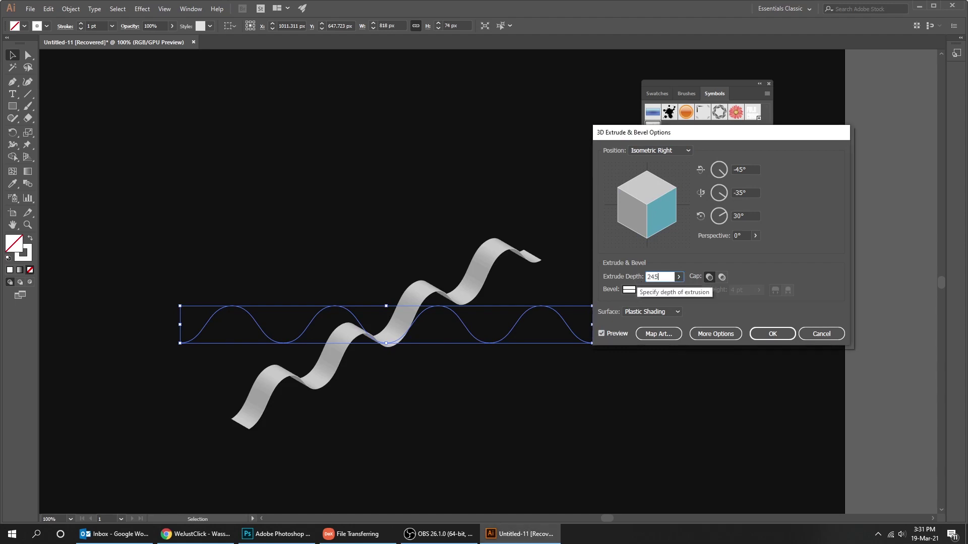
key(Tab)
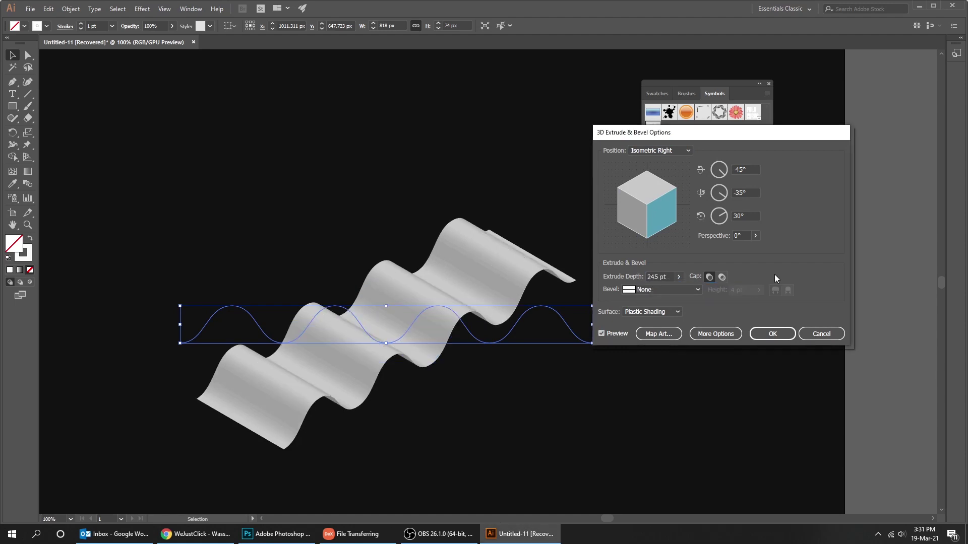
click(666, 337)
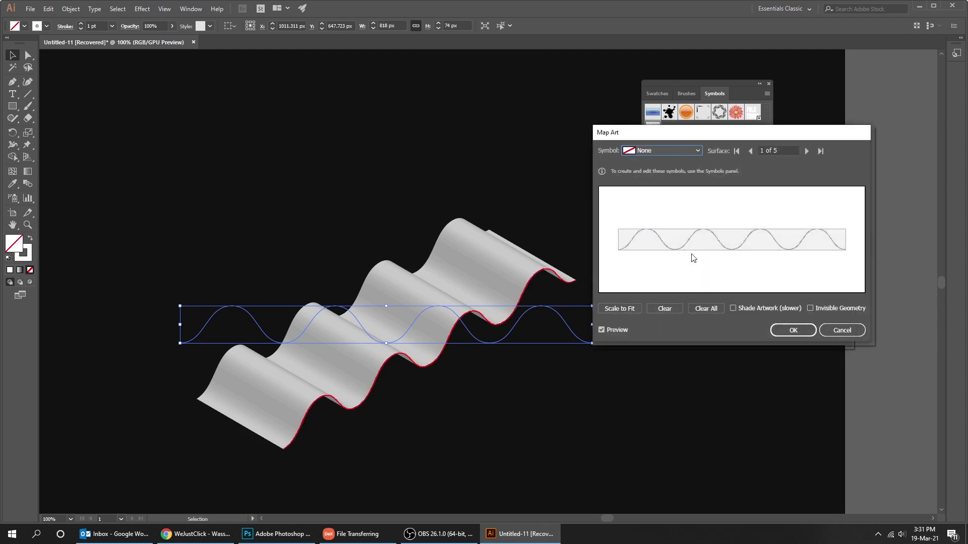
- Map the FOLD symbol onto surface 5 of 5 with Invisible Geometry on
click(819, 306)
click(751, 150)
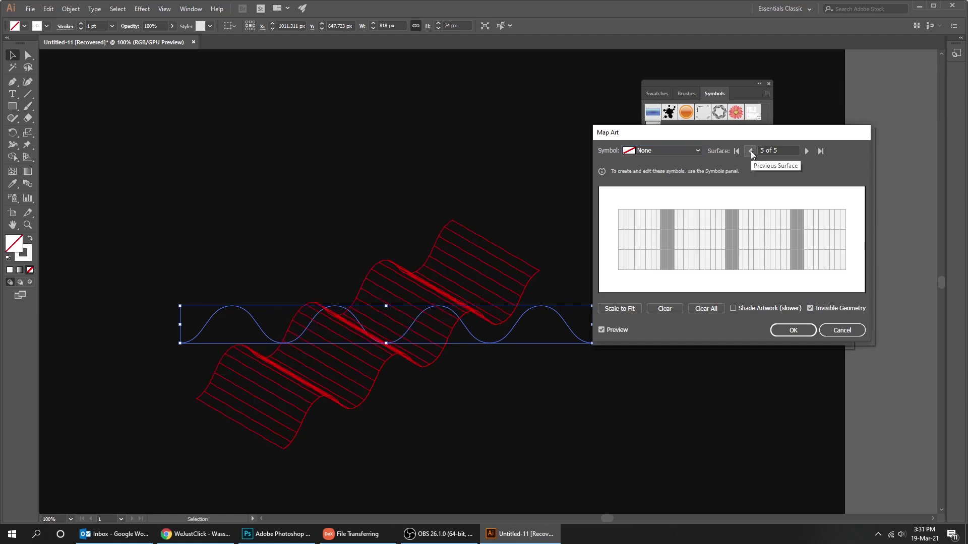
click(662, 151)
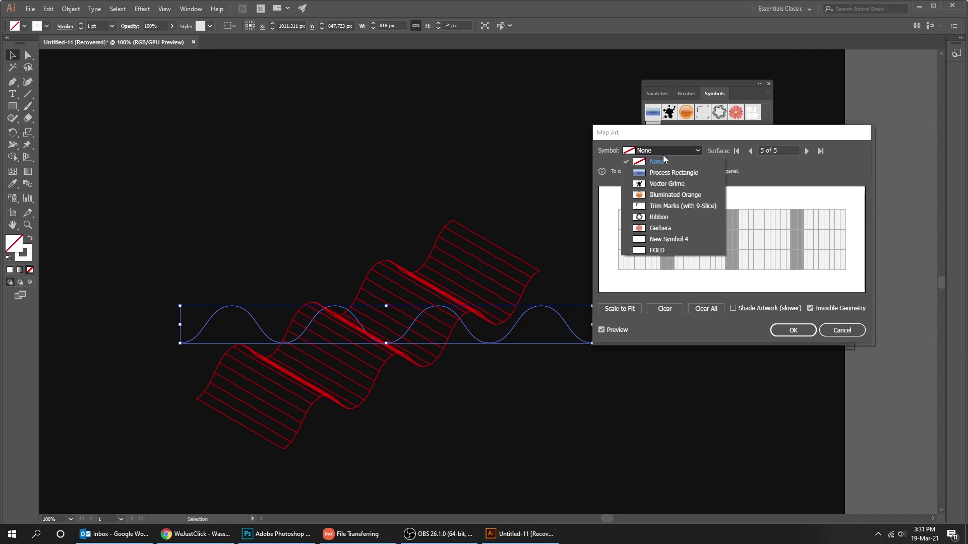
click(672, 250)
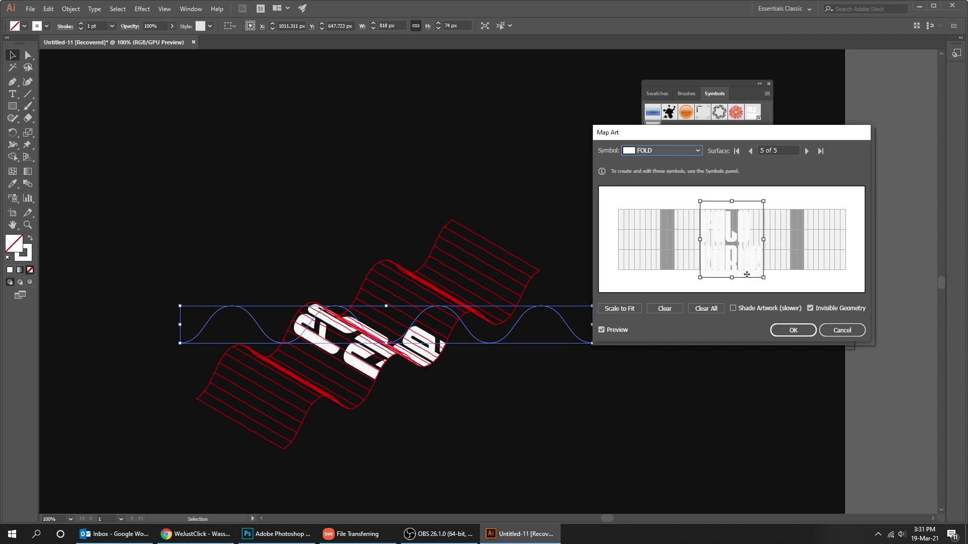
- Rotate, shift and stretch the mapped lettering across the first folds, then confirm
drag(767, 280, 768, 213)
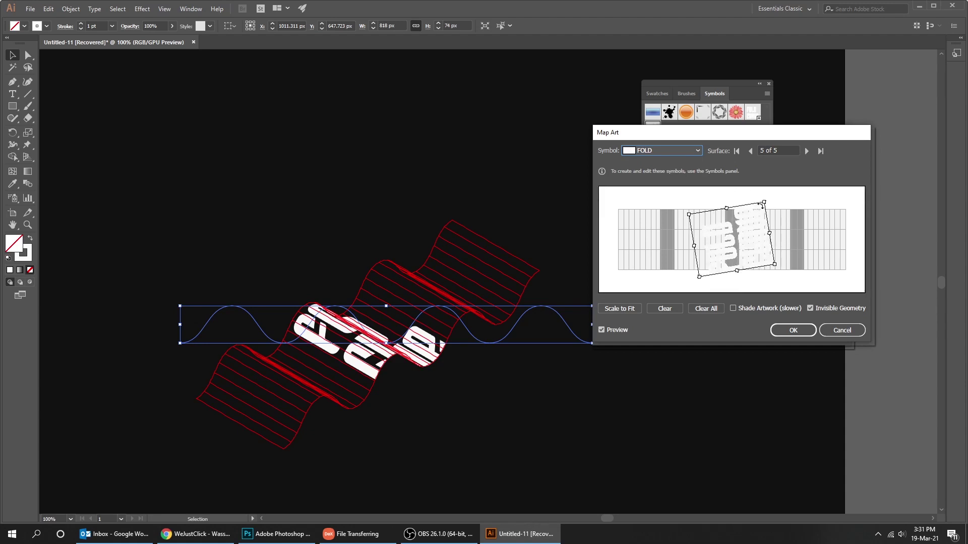
drag(767, 213, 767, 212)
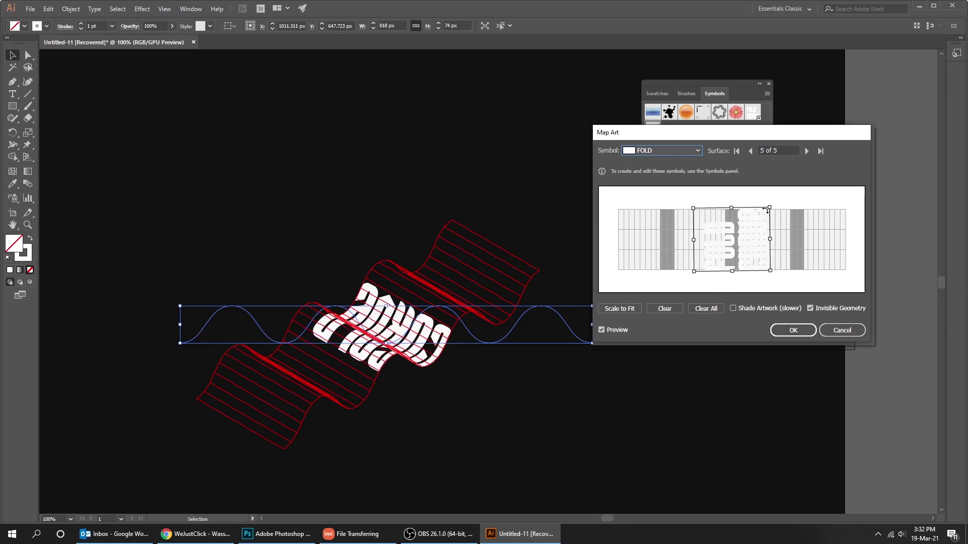
drag(744, 247, 658, 245)
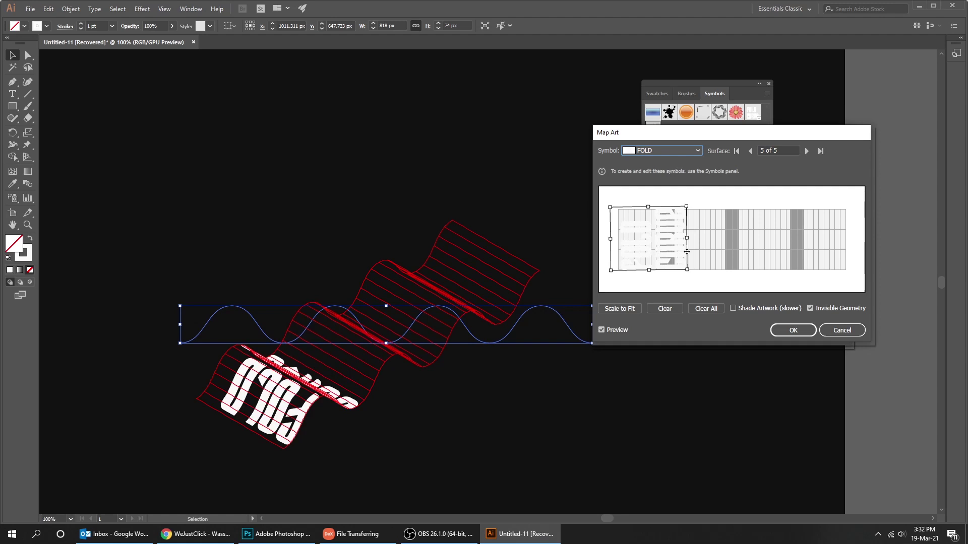
drag(689, 239, 693, 238)
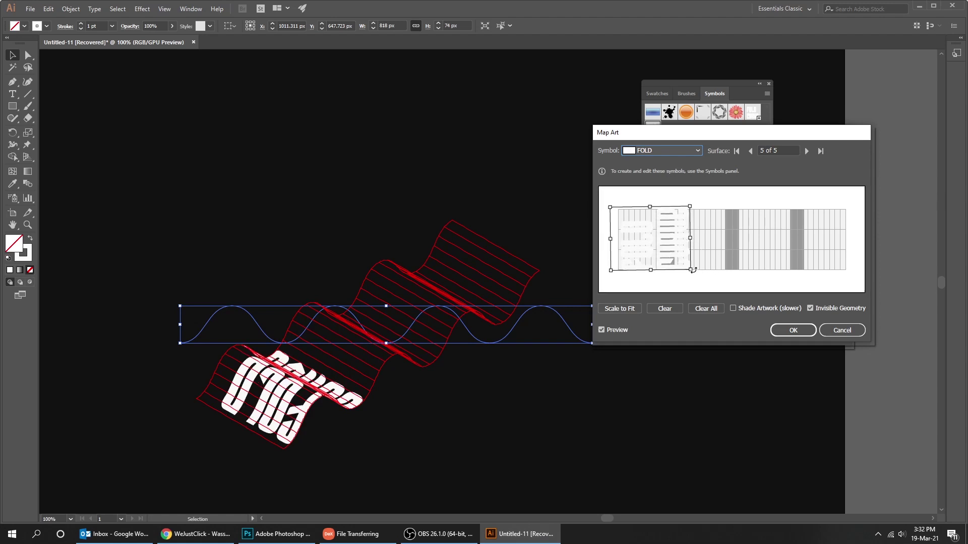
drag(692, 270, 613, 206)
drag(652, 241, 745, 240)
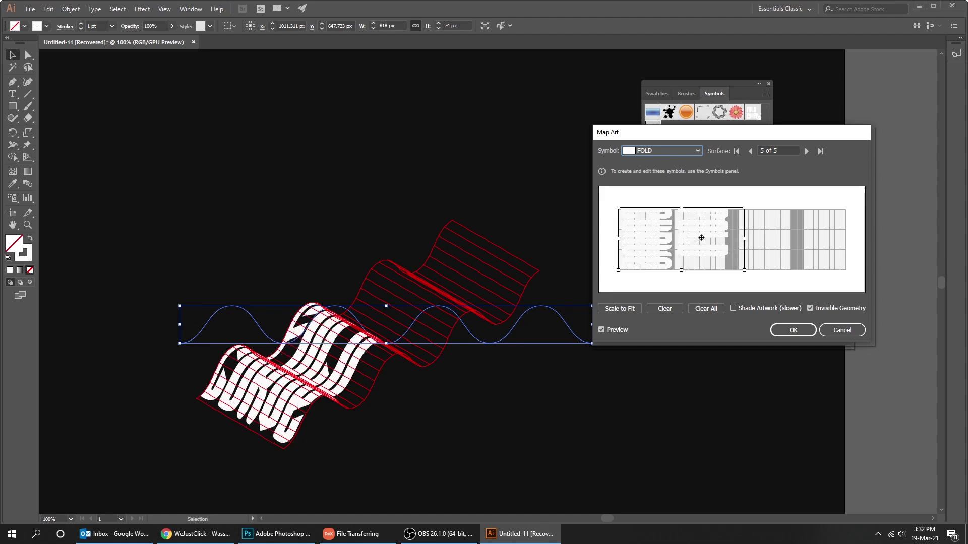
drag(702, 238, 701, 239)
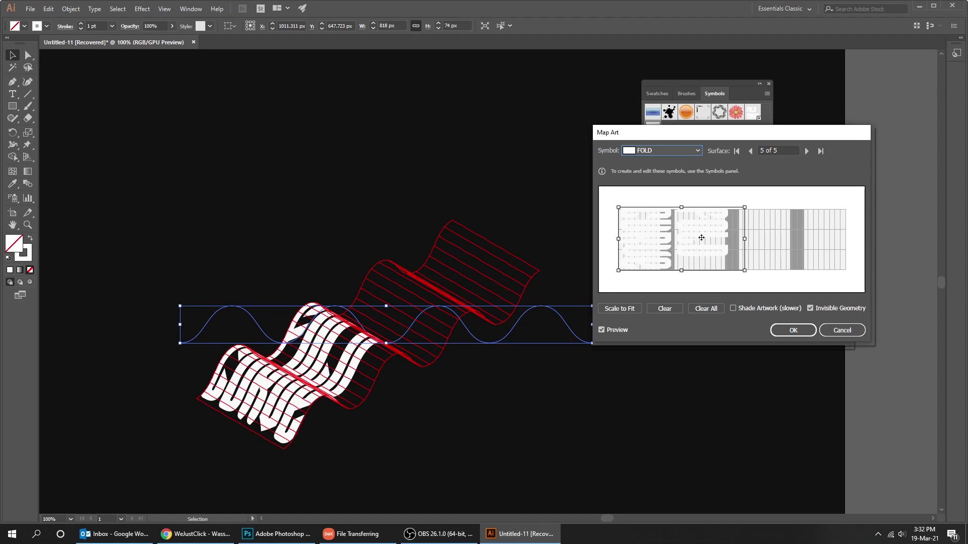
click(788, 332)
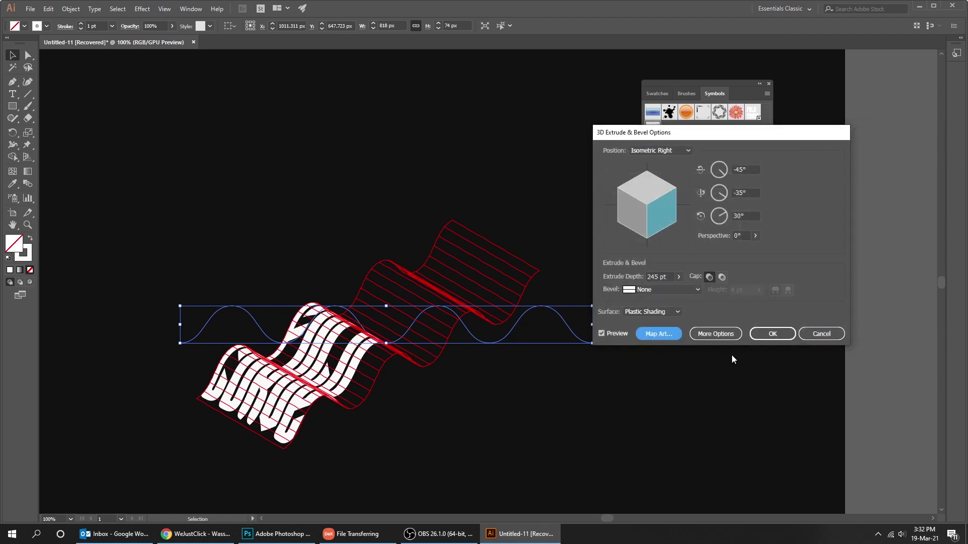
- Confirm the 3D Extrude & Bevel options to fold the lettering over the waves
click(786, 335)
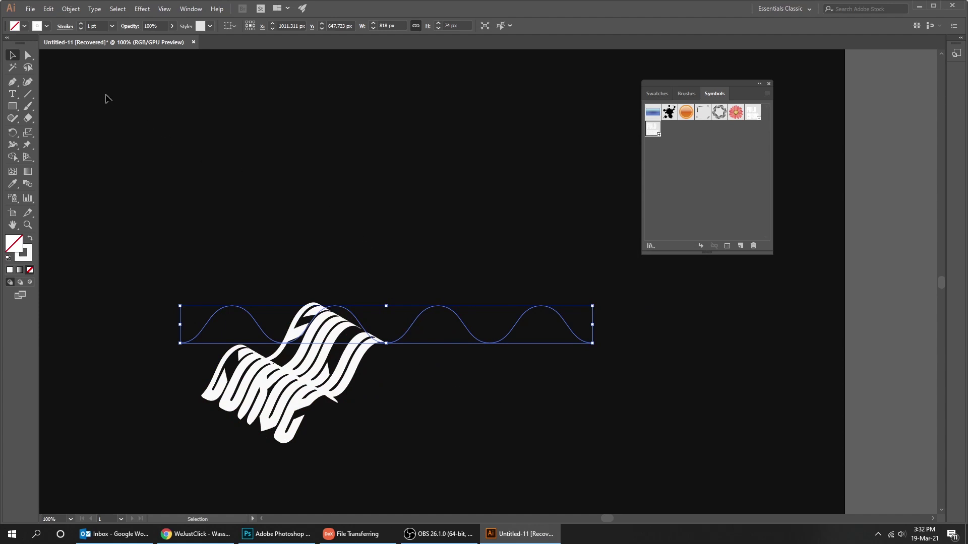
- Expand the 3D artwork and delete the leftover wave outline paths
click(72, 9)
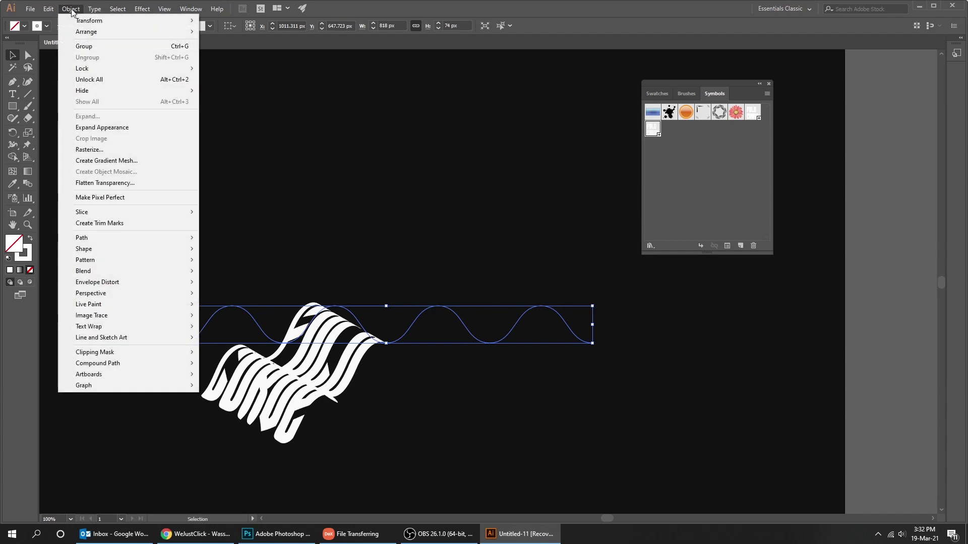
click(112, 130)
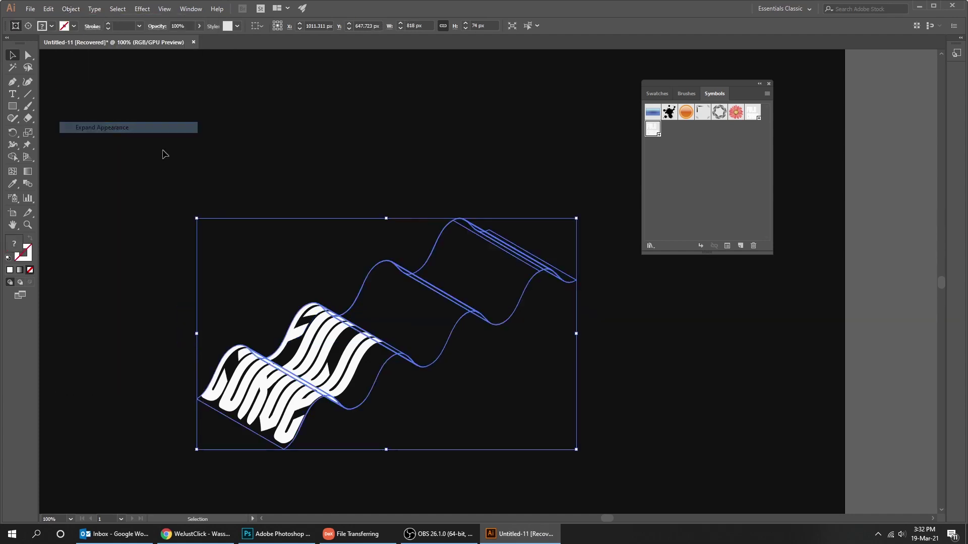
click(614, 347)
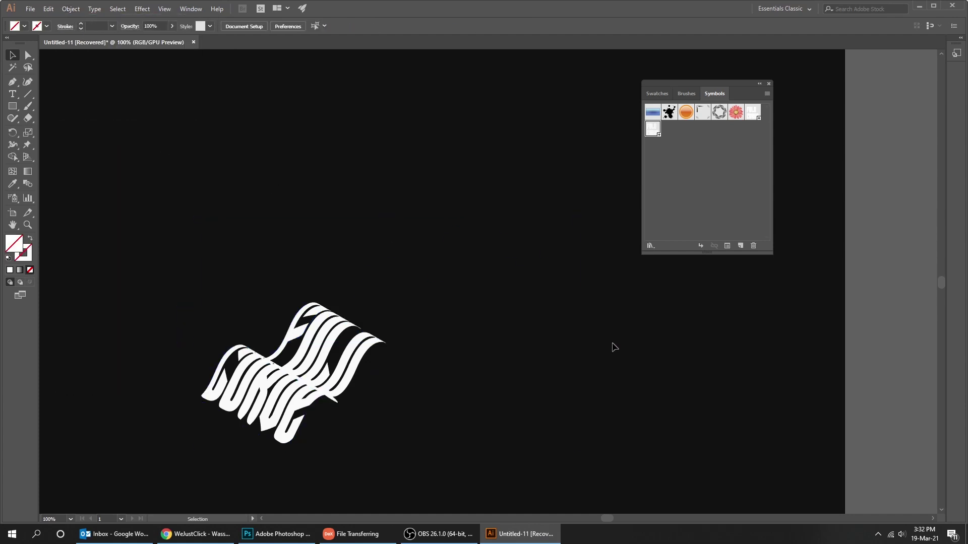
key(a)
drag(561, 401, 434, 174)
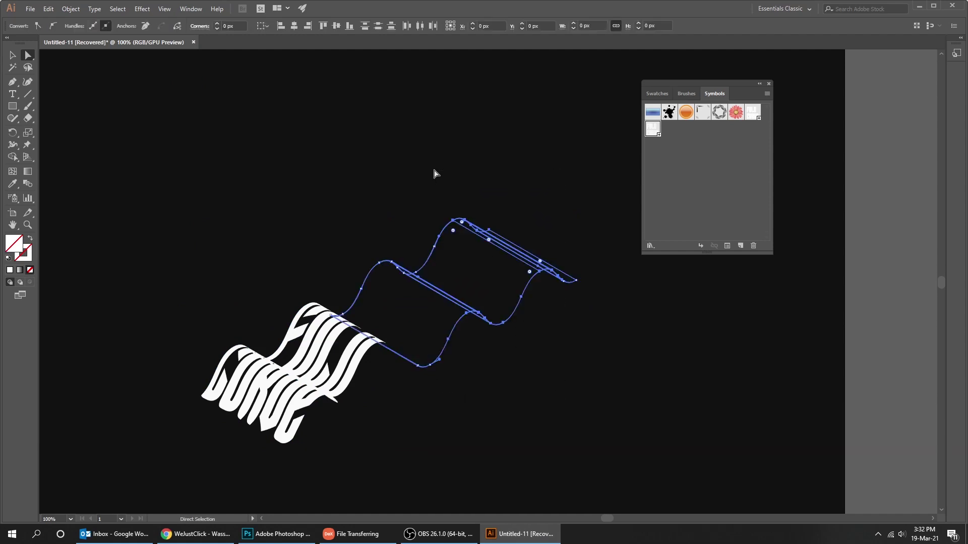
key(Delete)
key(Delete)
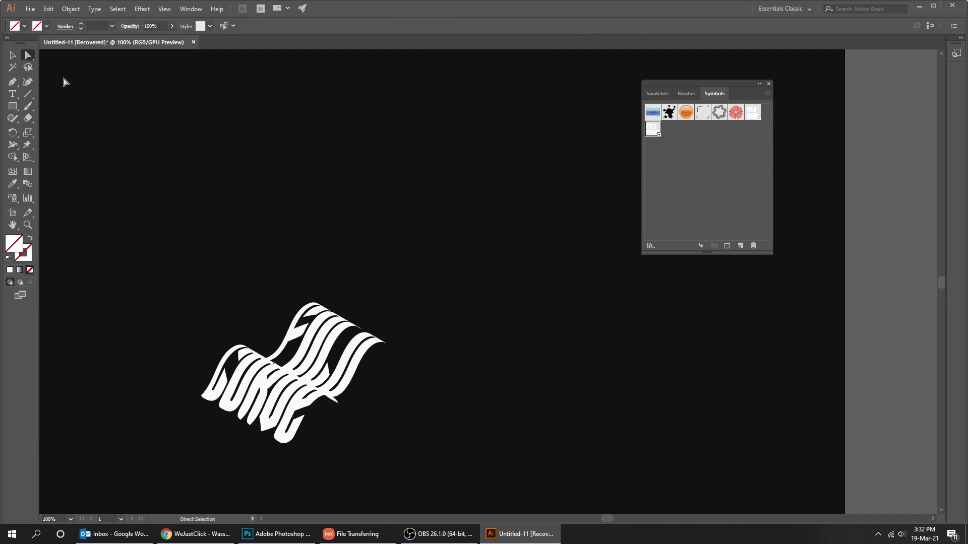
- Compare the lettering with and without the deletion, then select the whole wavy artwork
key(ctrl+z)
key(ctrl+z)
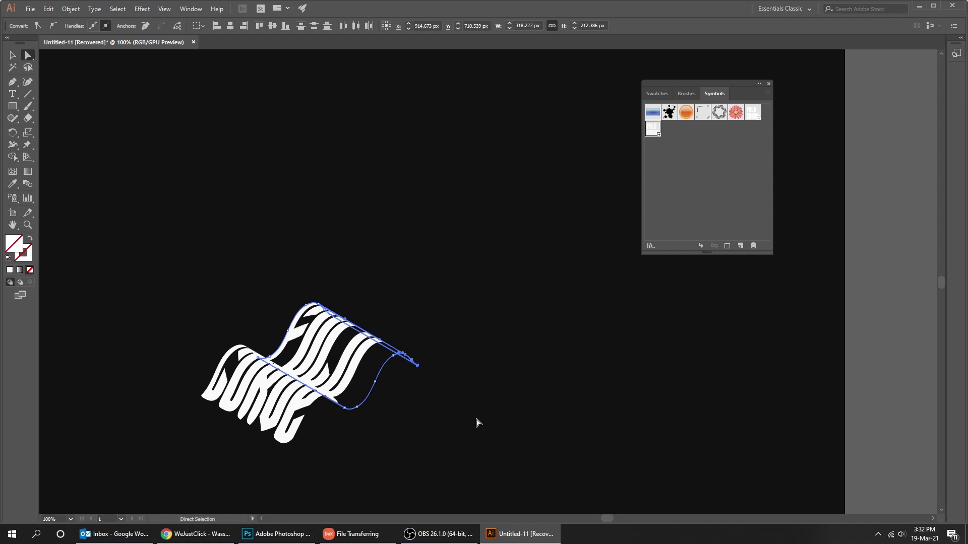
key(ctrl+shift+z)
key(ctrl+shift+z)
key(ctrl+z)
key(ctrl+plus)
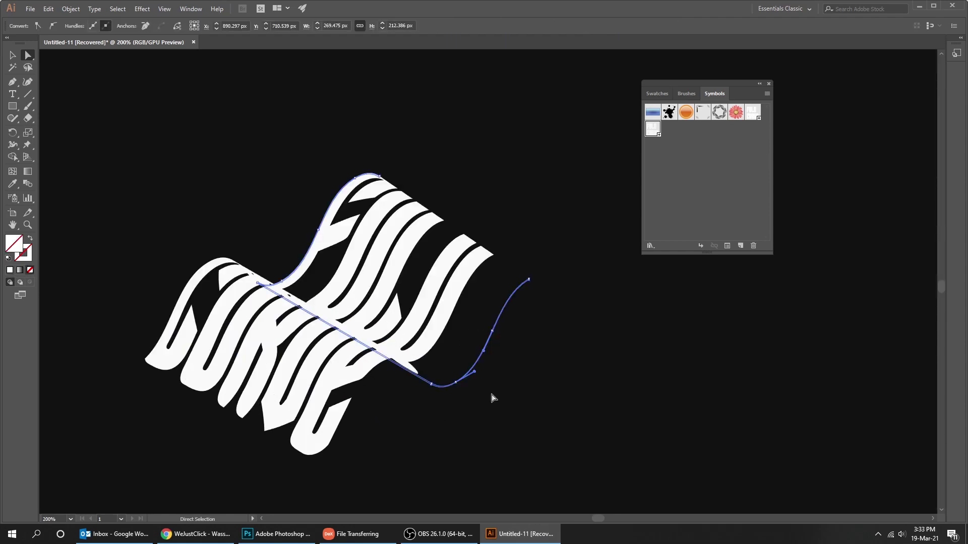
key(Delete)
key(ctrl+z)
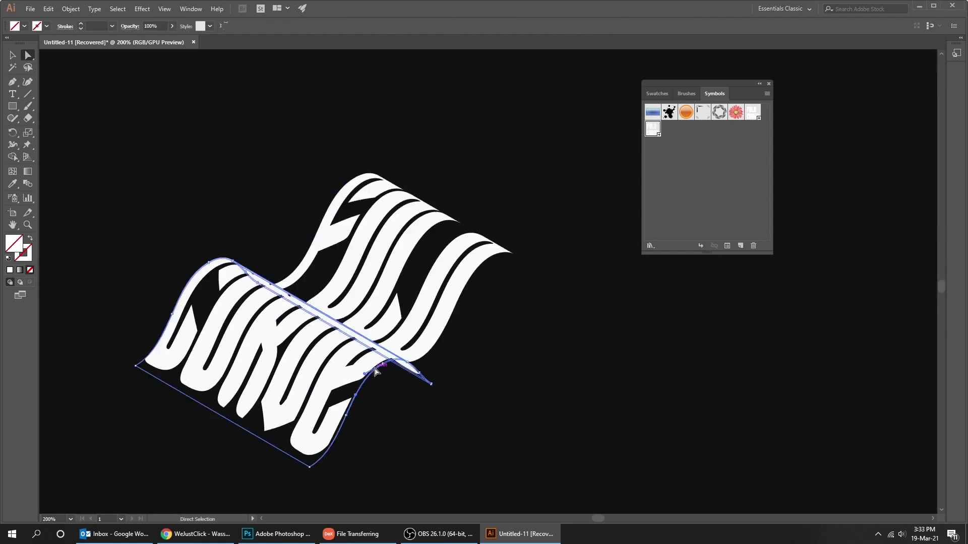
key(ctrl+shift+z)
key(v)
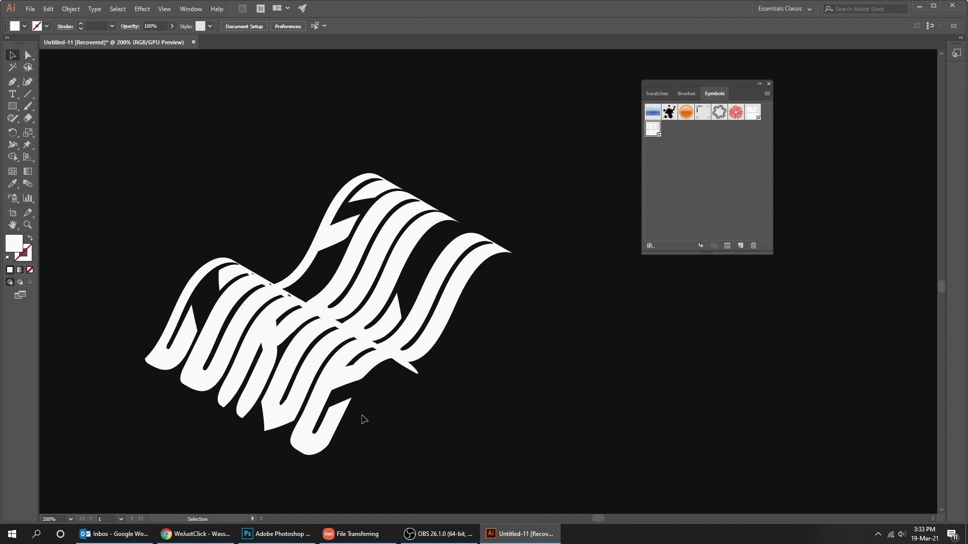
click(330, 399)
- Ungroup the lettering artwork twice, then select the lower CURVE ribbon alone
right_click(319, 382)
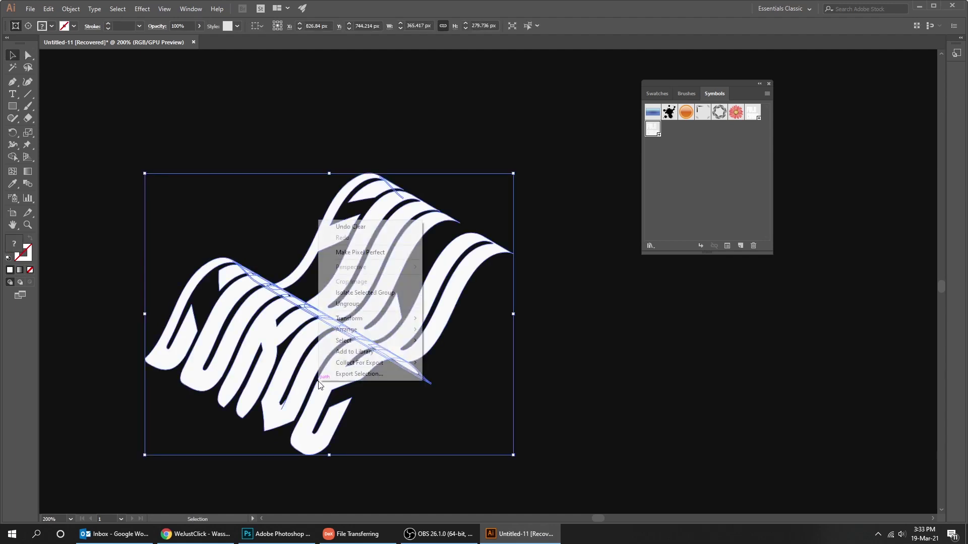
click(365, 304)
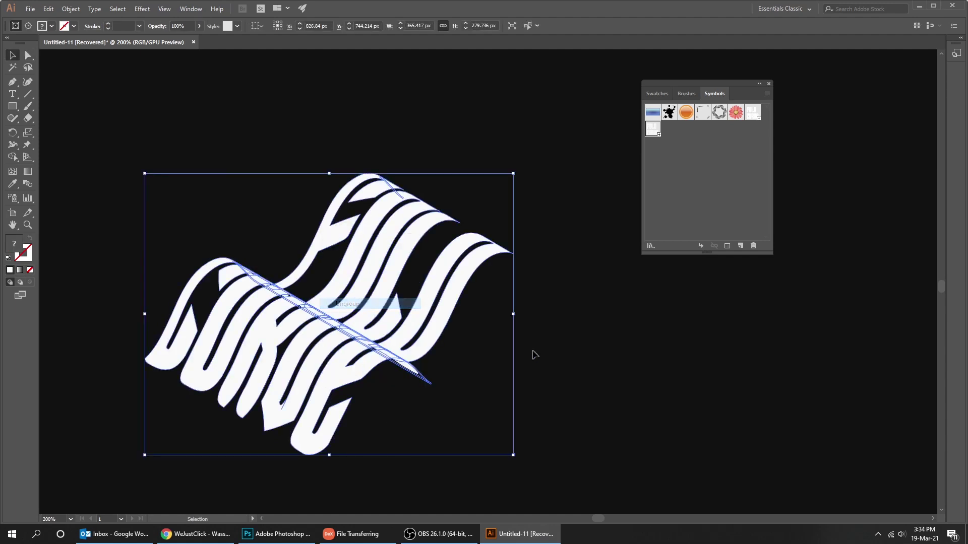
click(533, 353)
click(329, 375)
right_click(328, 374)
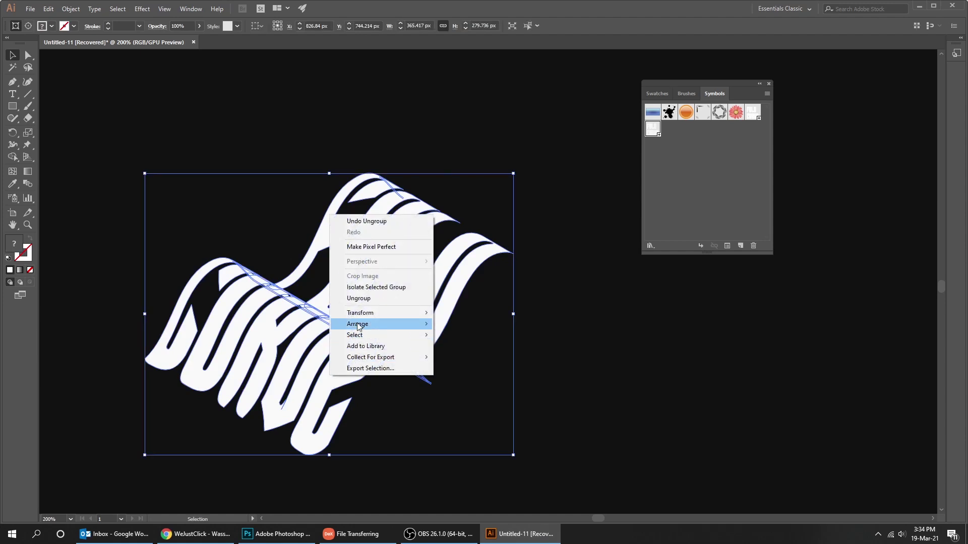
click(364, 301)
click(339, 391)
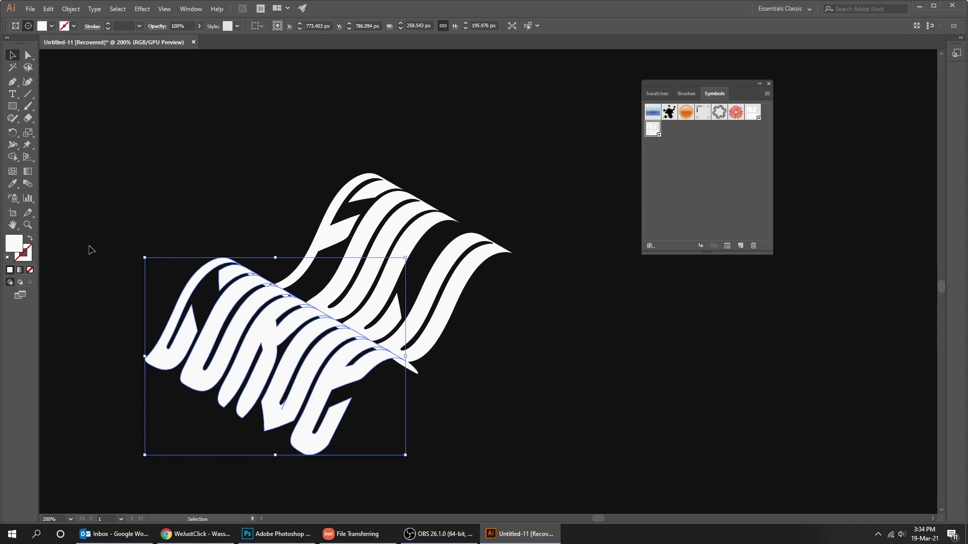
- Give the CURVE ribbon a 180° linear gradient with a white middle stop
double_click(29, 174)
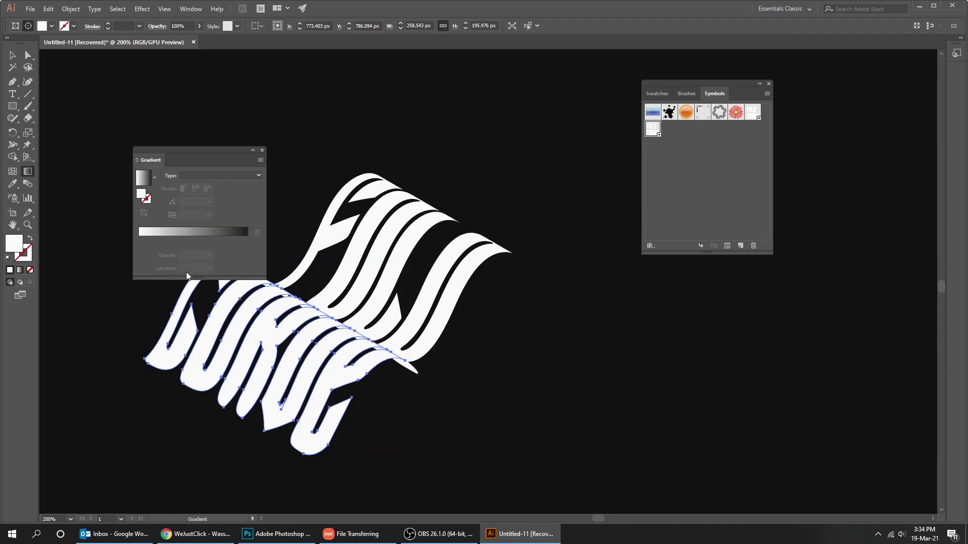
click(140, 178)
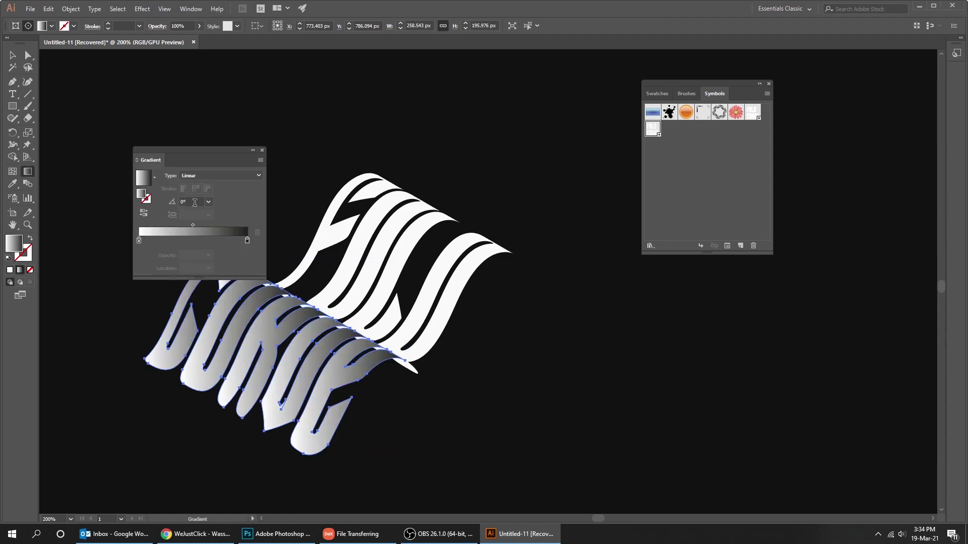
click(205, 241)
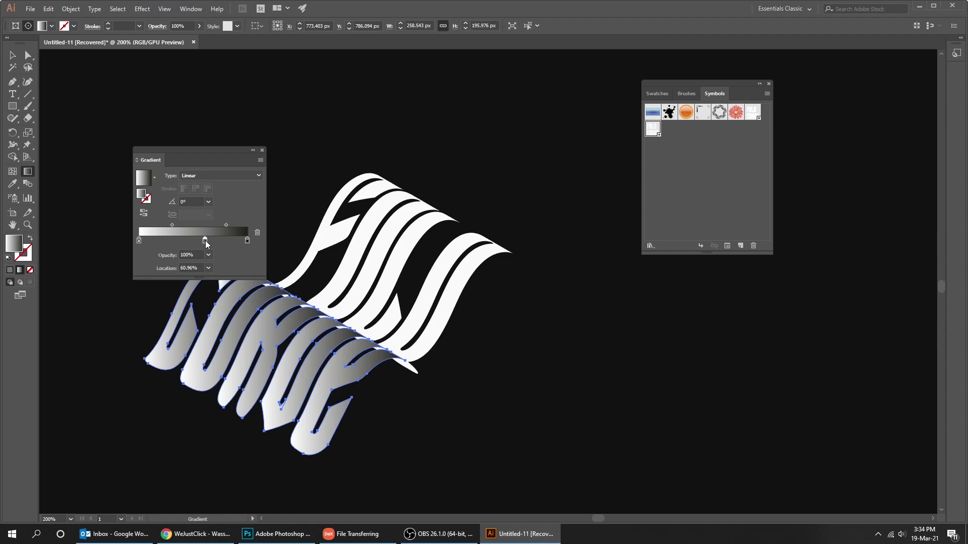
double_click(205, 241)
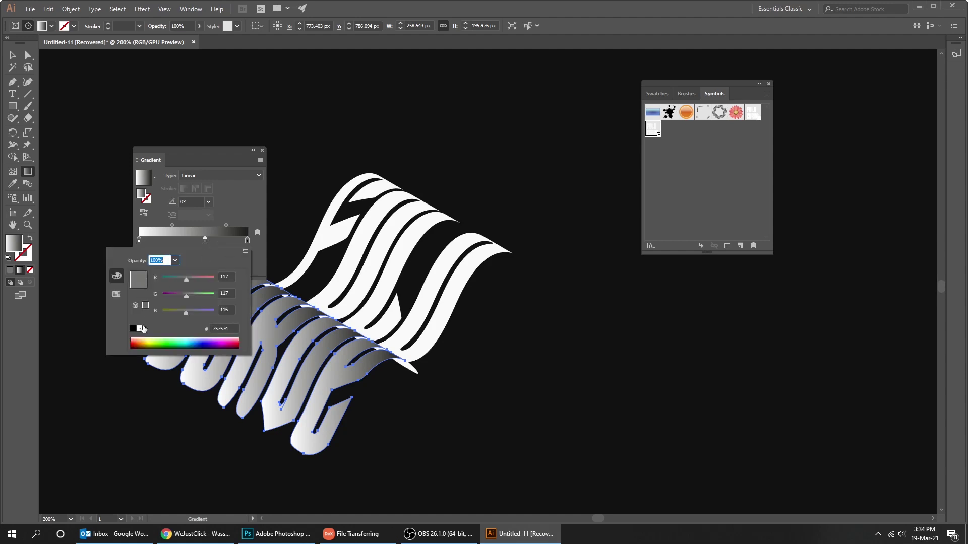
click(140, 329)
click(247, 244)
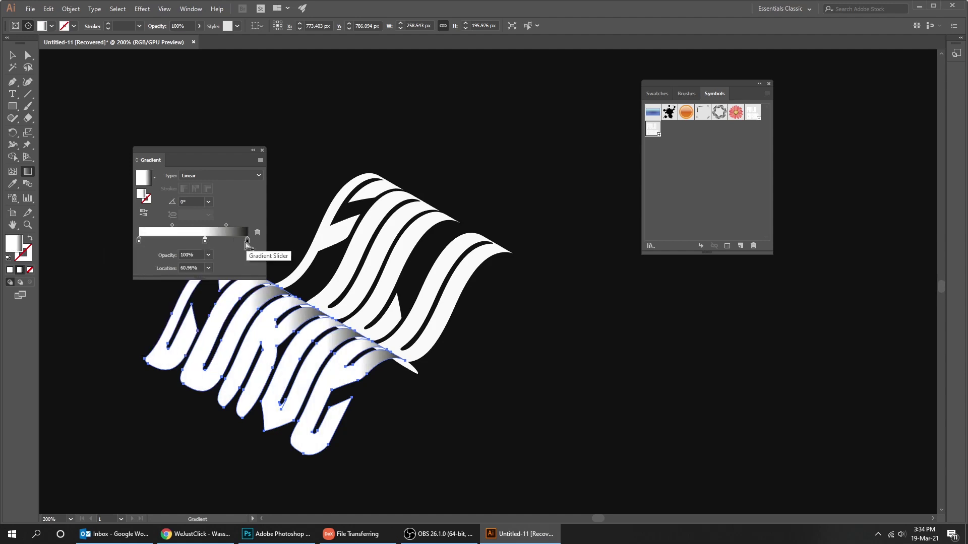
click(173, 202)
text(180)
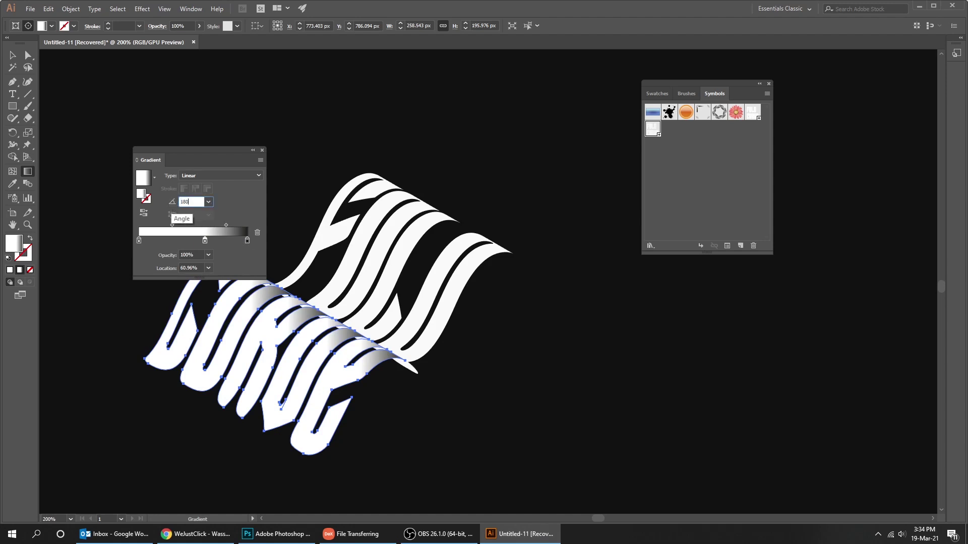
key(Tab)
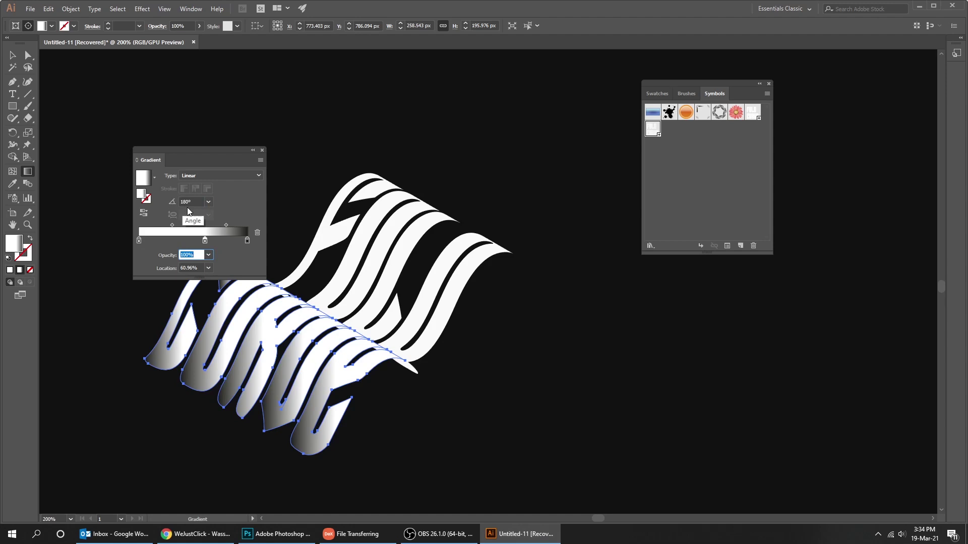
drag(206, 238, 209, 242)
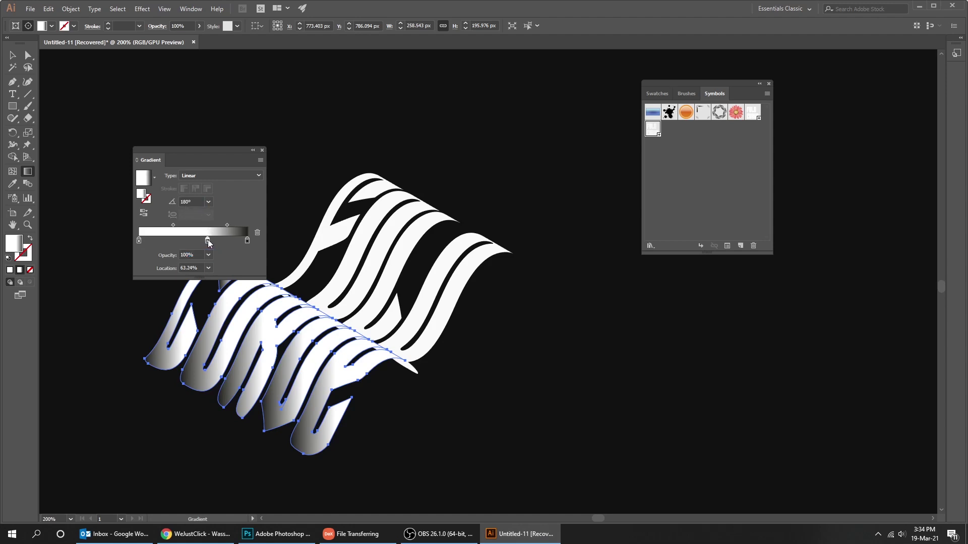
click(262, 151)
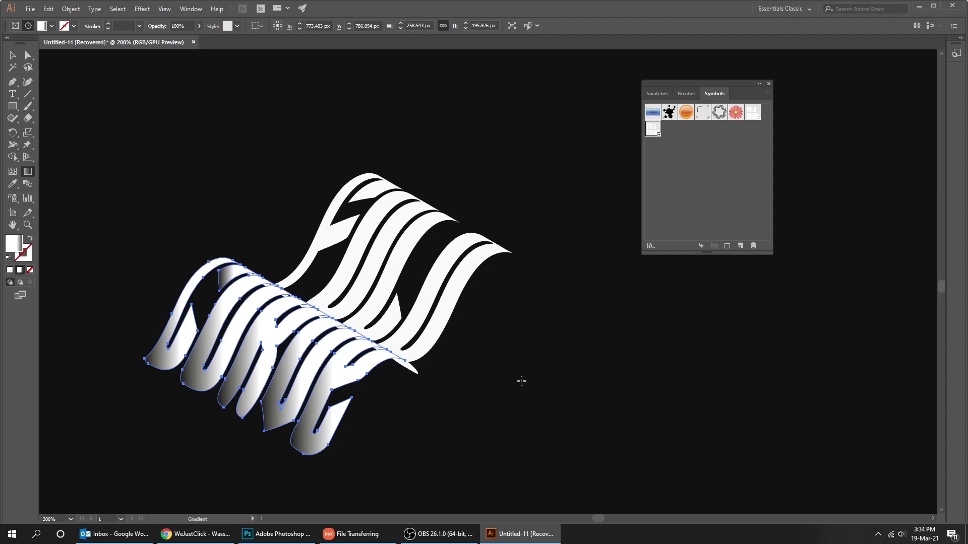
- Eyedropper the gradient onto the FOLD ribbon and set its angle to 180°
key(v)
click(508, 381)
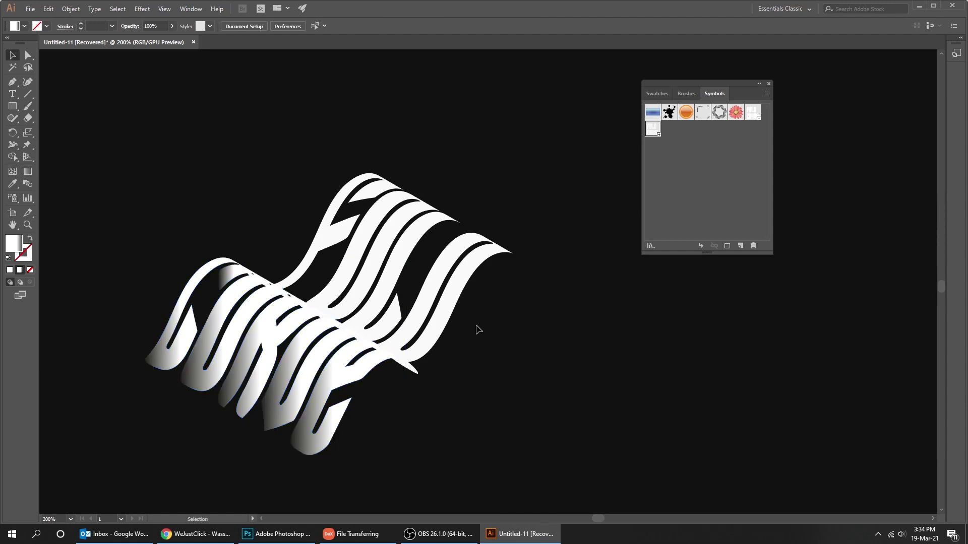
click(458, 309)
key(i)
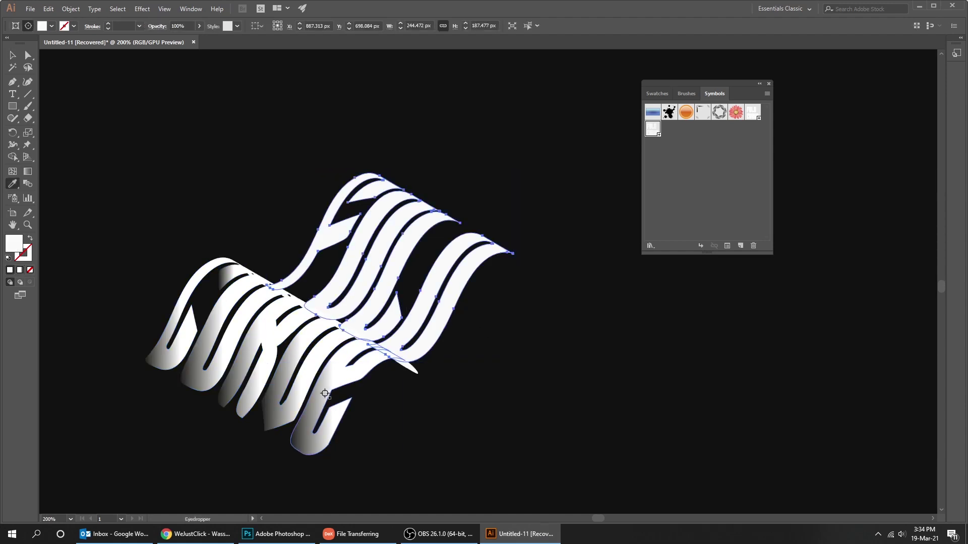
click(322, 392)
double_click(28, 172)
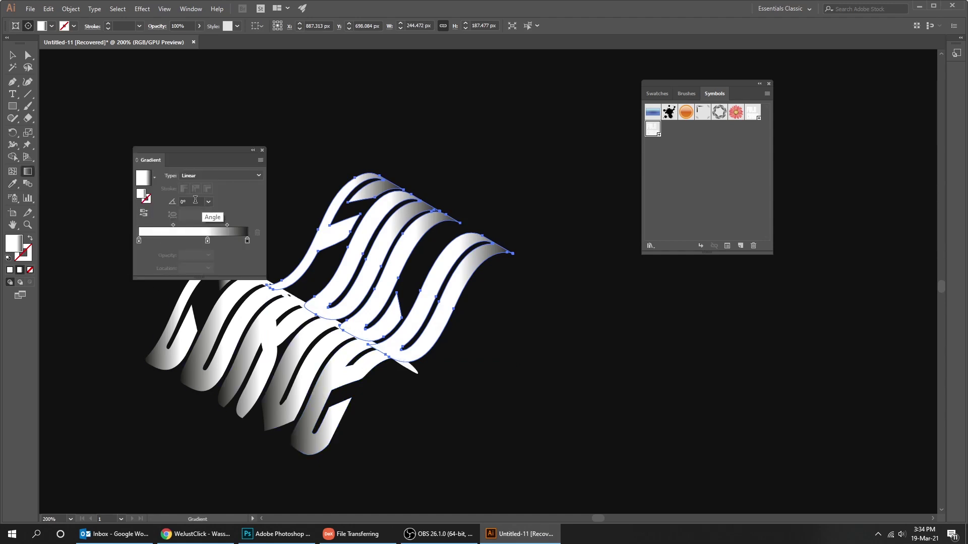
click(173, 203)
text(180)
key(Return)
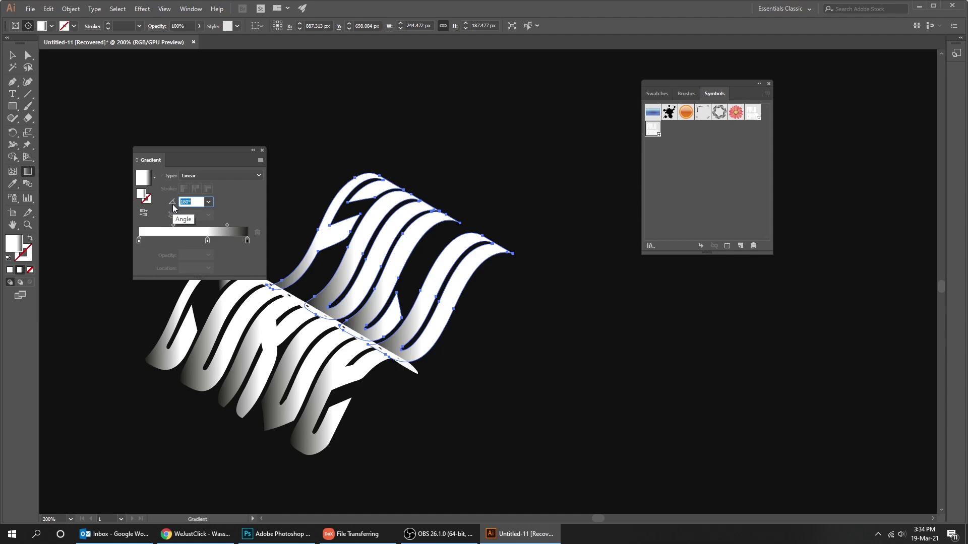
click(262, 151)
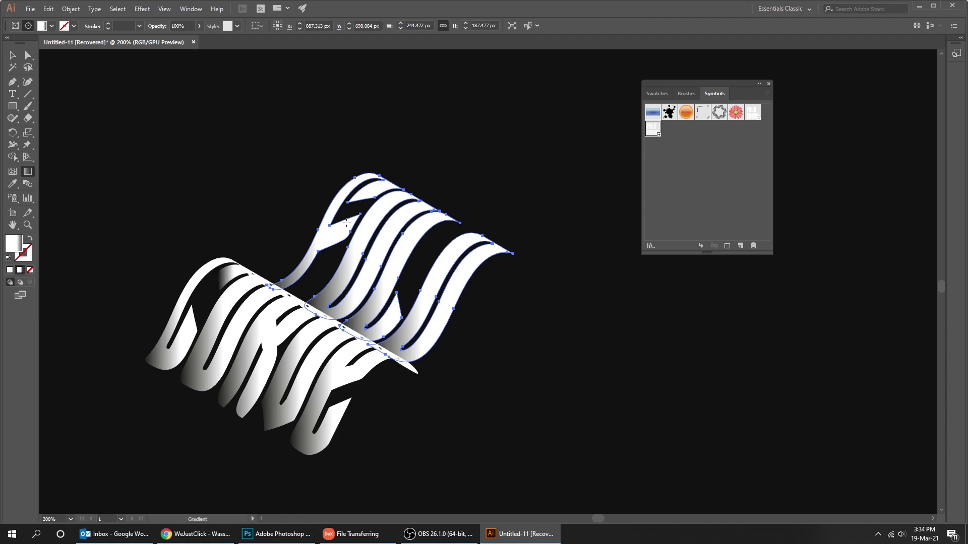
key(v)
click(509, 337)
click(416, 372)
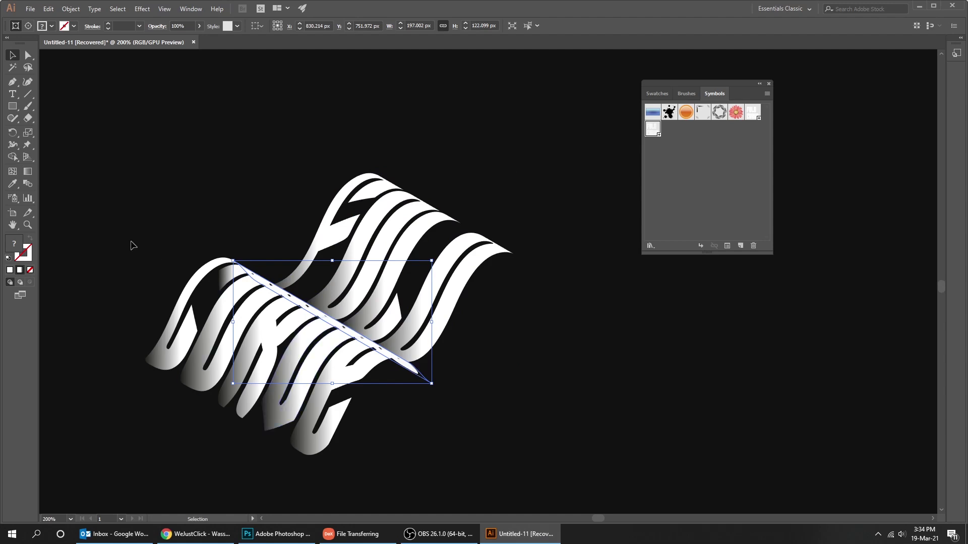
- Set the selected fold strip's fill to medium grey #565656
double_click(18, 246)
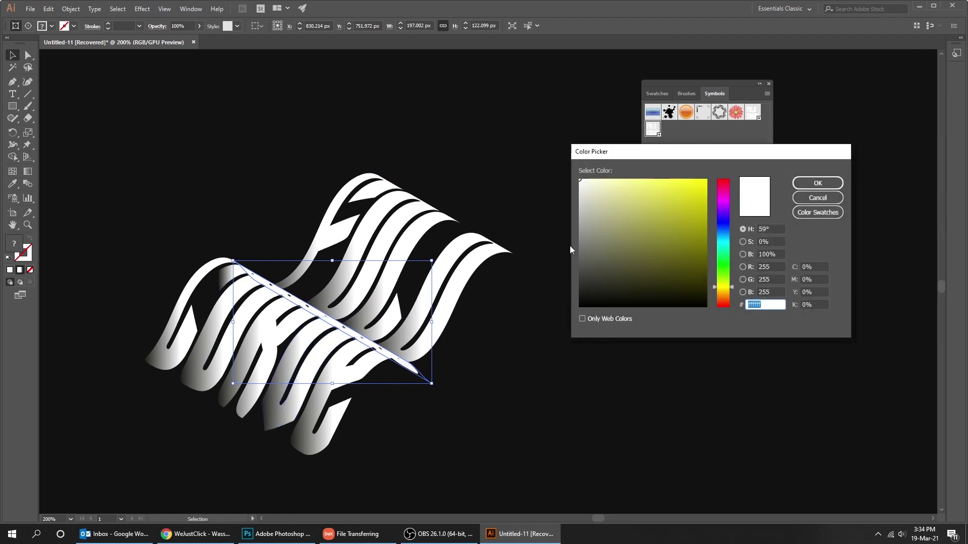
click(577, 263)
drag(579, 266, 576, 264)
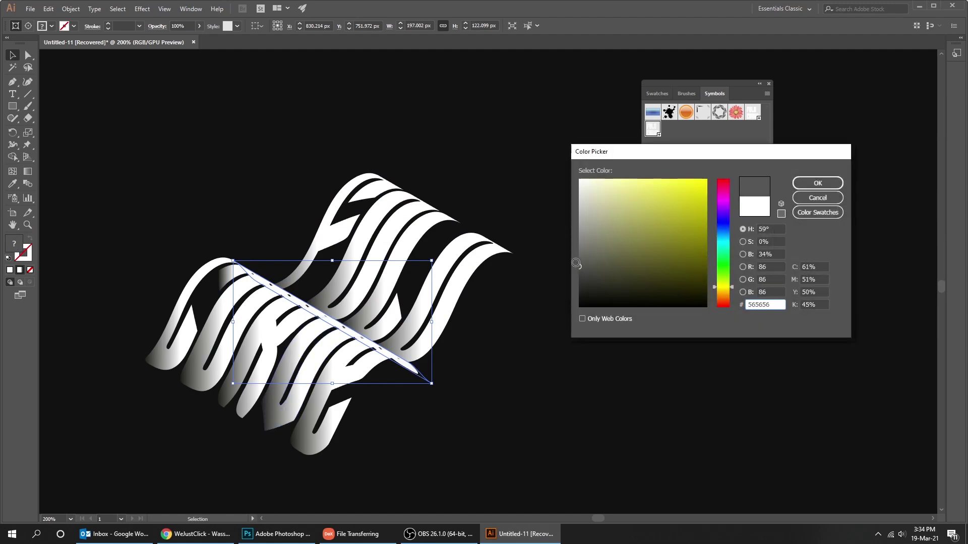
click(812, 185)
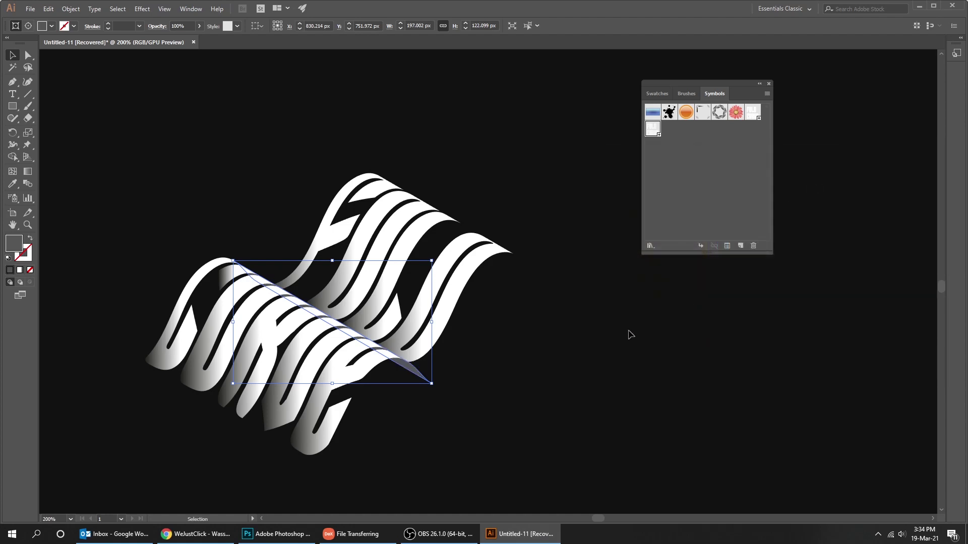
click(619, 335)
- Undo twice, hide all panels and zoom out for a clean view
key(ctrl+z)
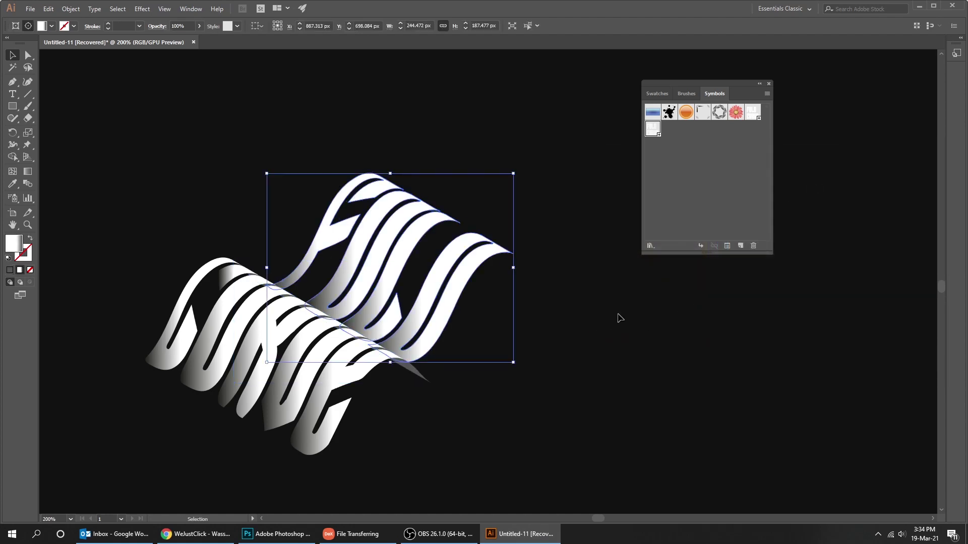
key(ctrl+z)
key(ctrl+z)
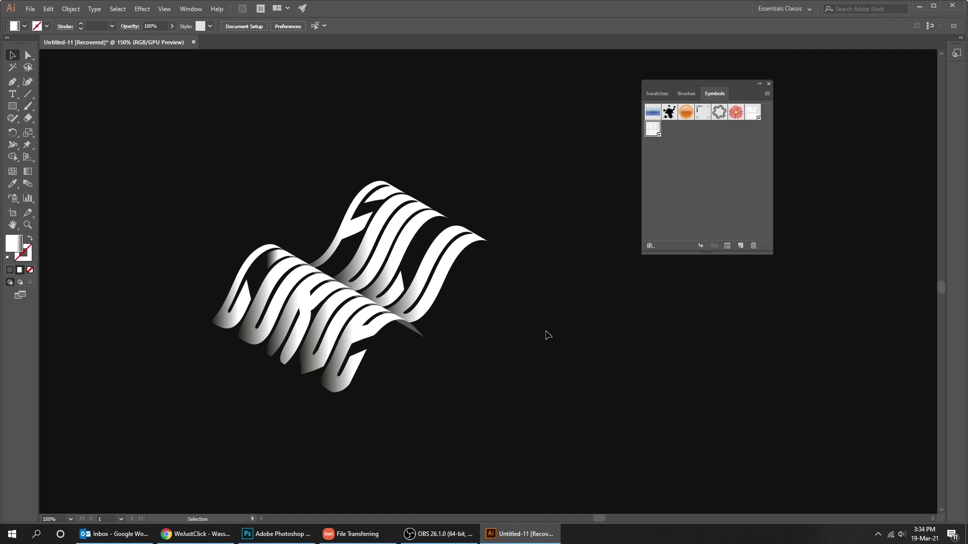
key(Tab)
key(ctrl+minus)
- Alt-drag a copy of all the lettering pieces diagonally up-right of the original
drag(525, 328, 470, 412)
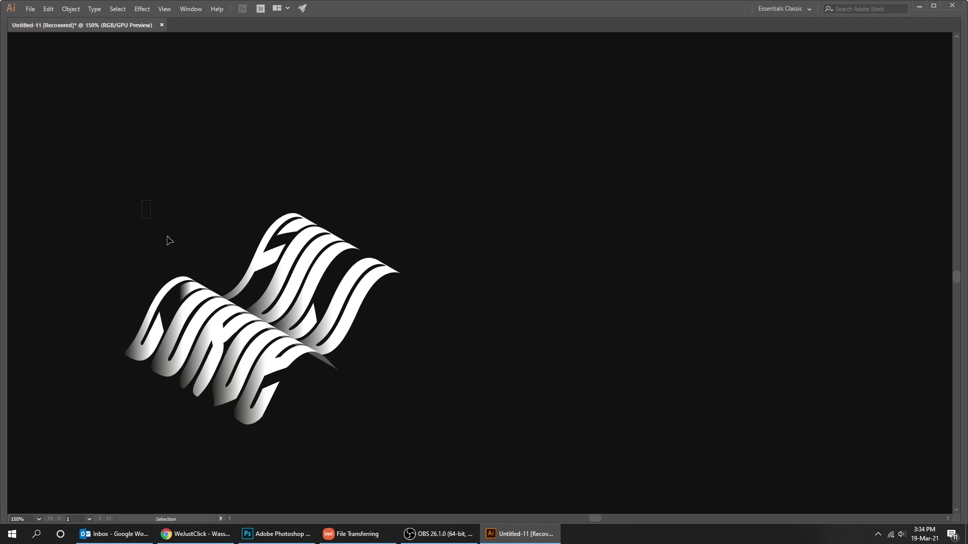
drag(146, 202, 385, 421)
mouse_move(290, 314)
mouse_down()
mouse_move(435, 221)
mouse_move(463, 175)
mouse_up()
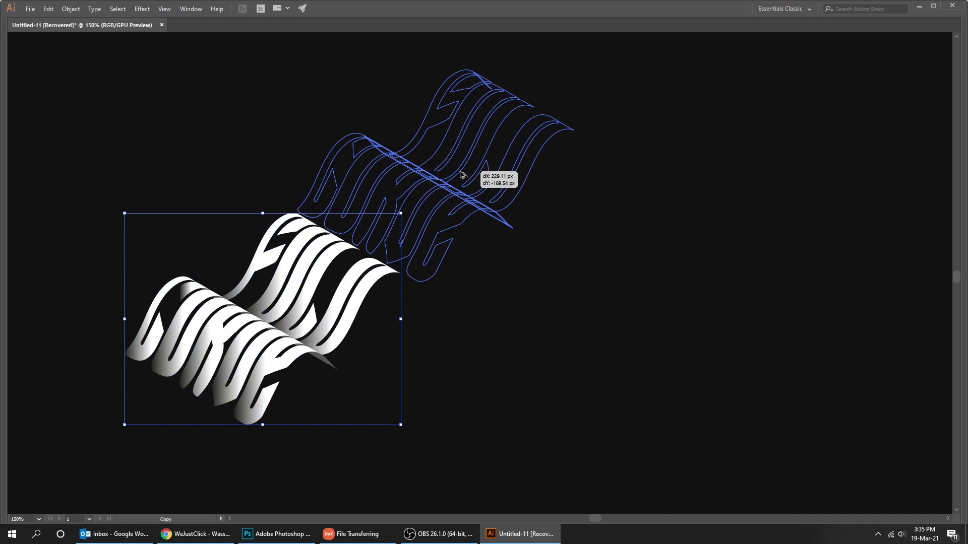
drag(462, 175, 456, 169)
click(579, 317)
- Zoom out to show both copies, then select the lower-right copy
drag(521, 296, 569, 316)
key(space)
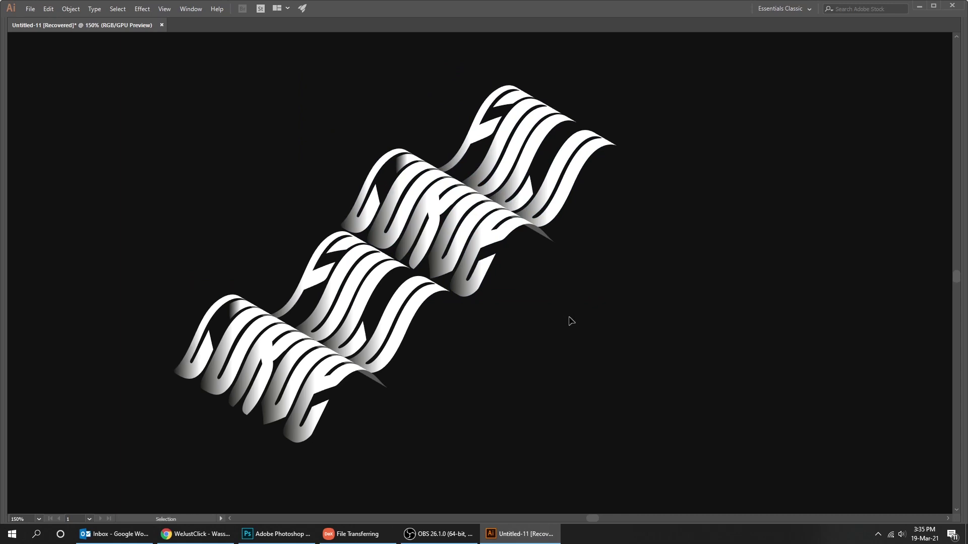
key(ctrl+minus)
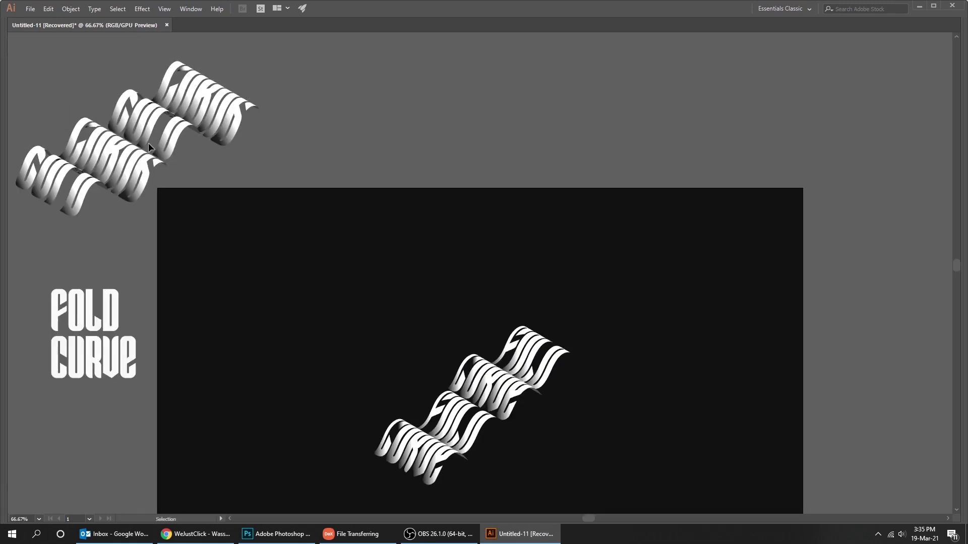
scroll(461, 302, up, 3)
scroll(462, 301, down, 1)
scroll(389, 300, up, 1)
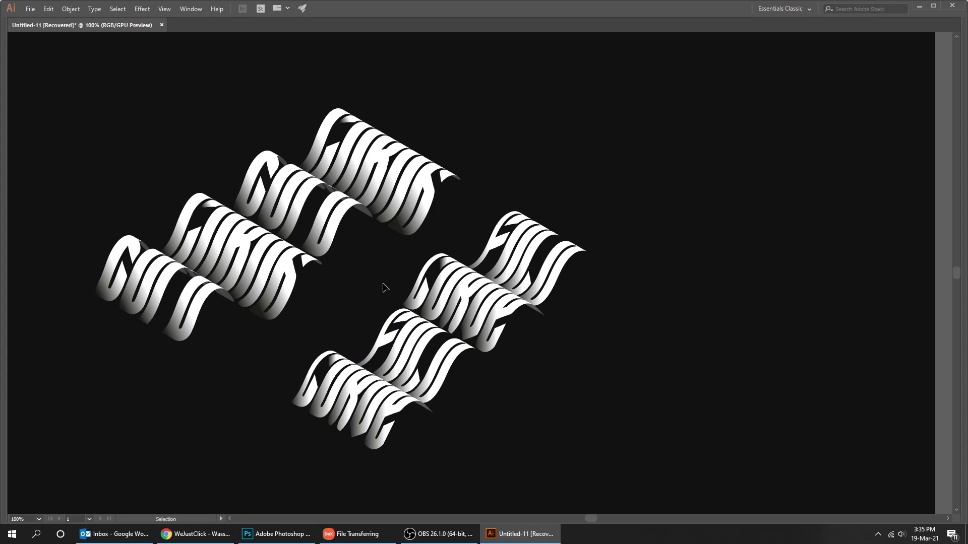
scroll(384, 285, up, 2)
click(545, 351)
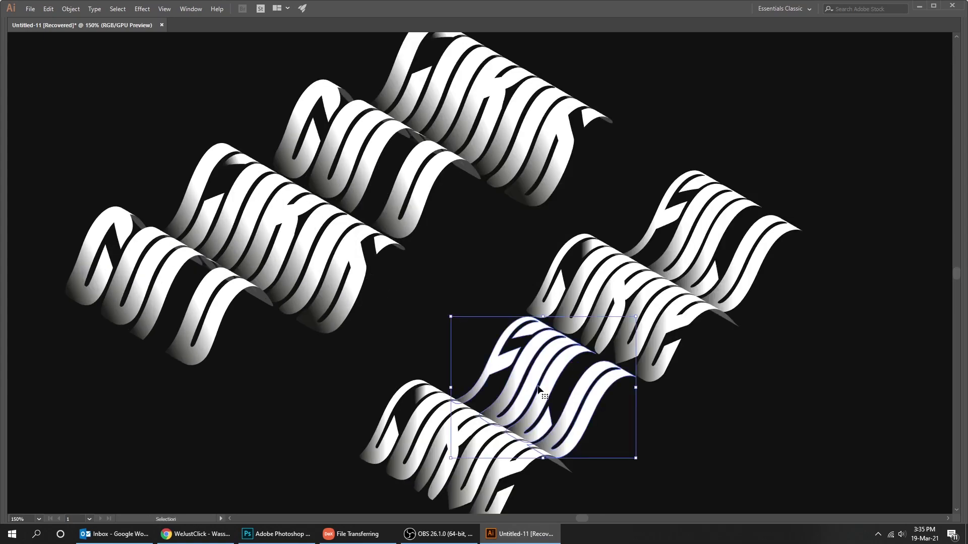